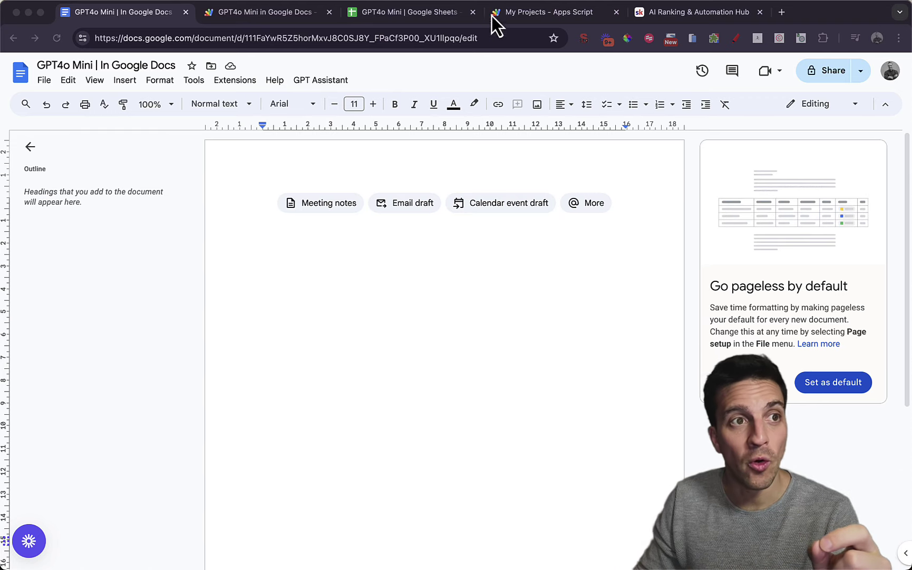
# Step: In the fun facts sheet, enter =GPT("Tell me a short fun fact about" & A3) in B3
pyautogui.click(434, 14)
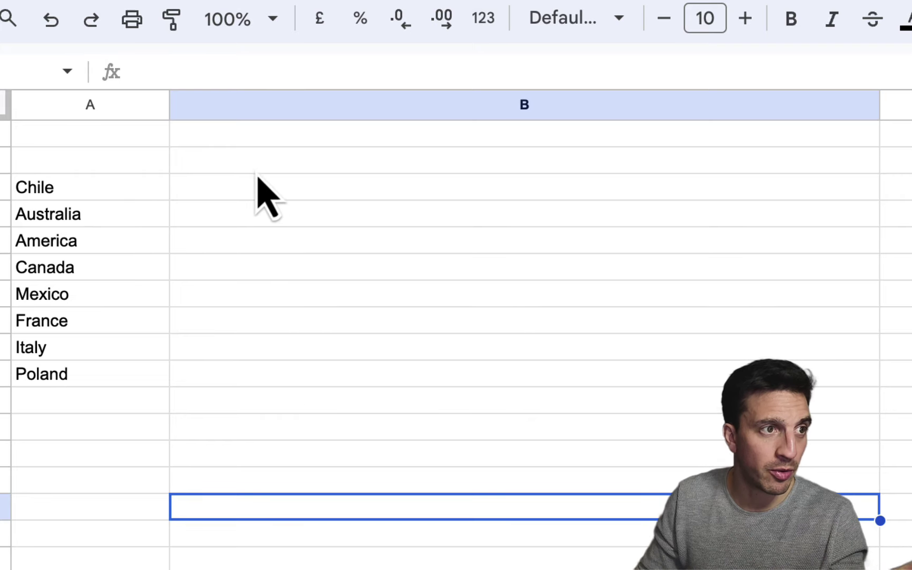
pyautogui.click(253, 163)
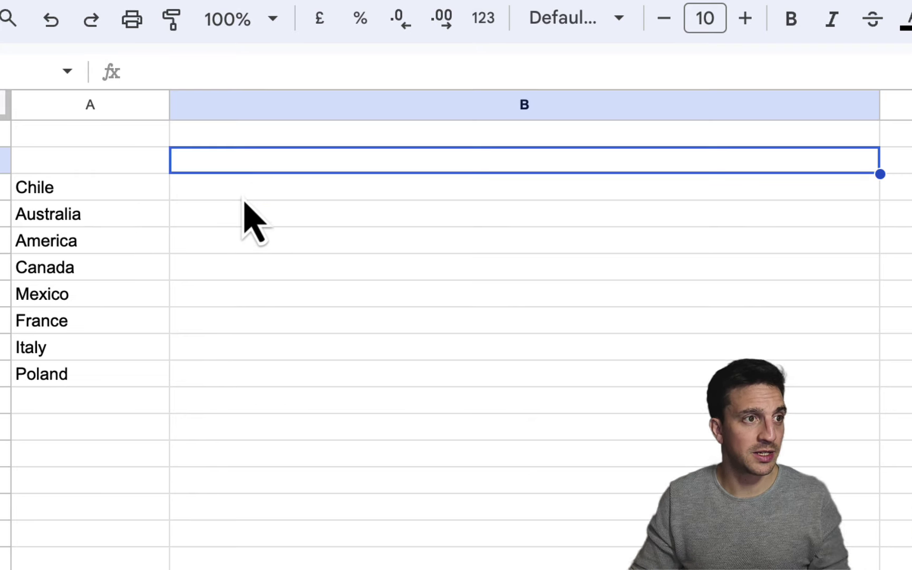
pyautogui.click(244, 198)
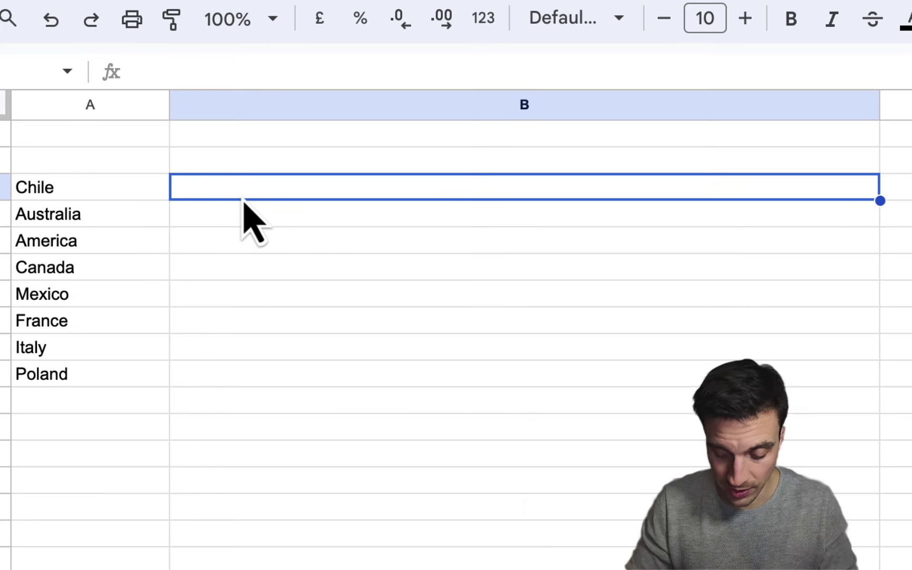
pyautogui.write('=gpt')
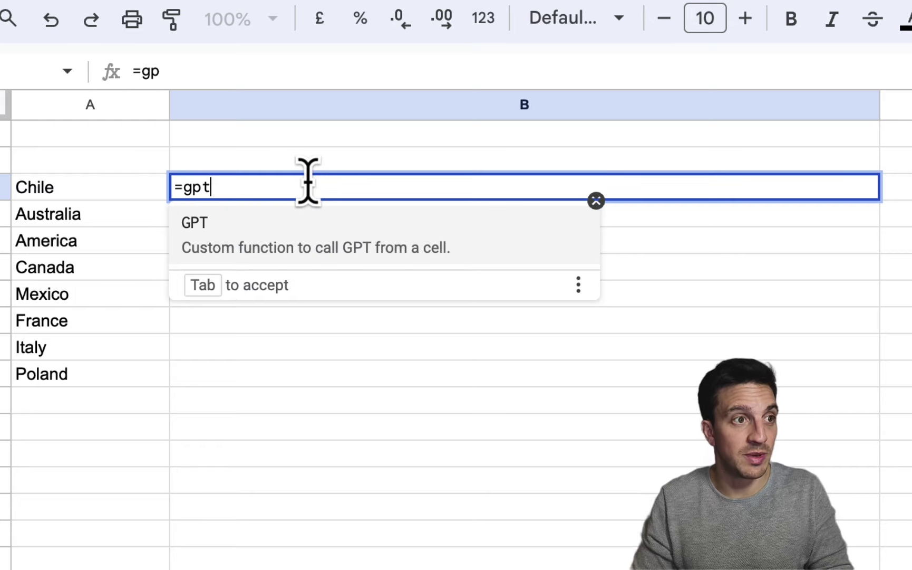
pyautogui.press('Tab')
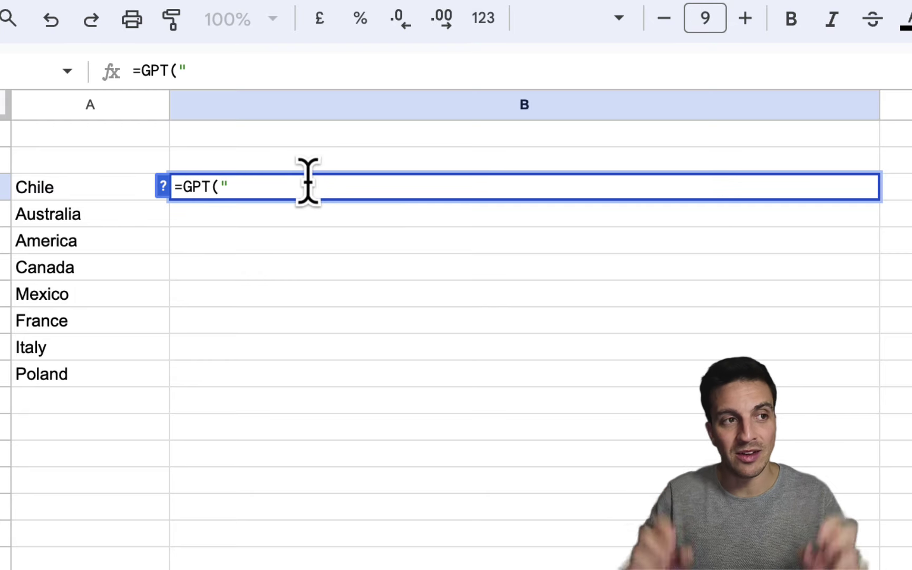
pyautogui.write('Tell me a short fun fact about" &')
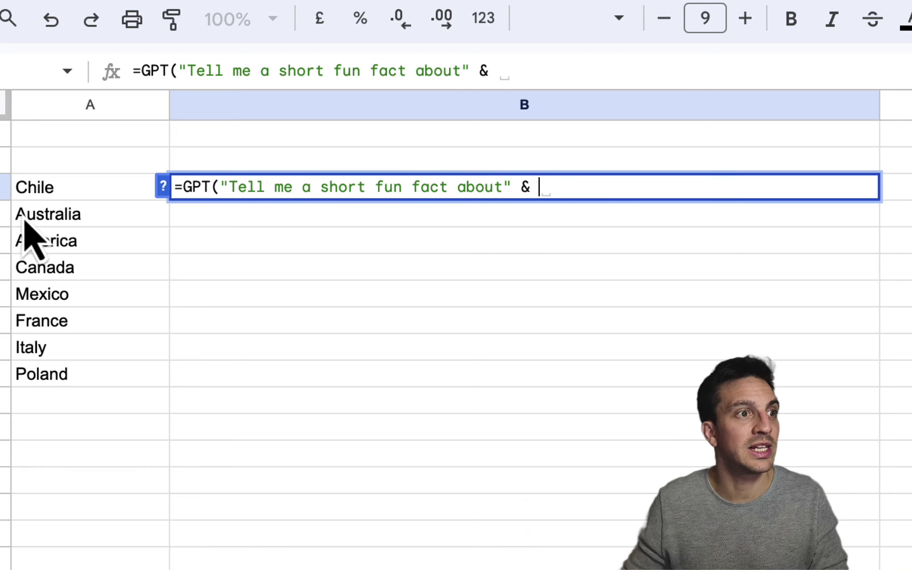
pyautogui.click(35, 194)
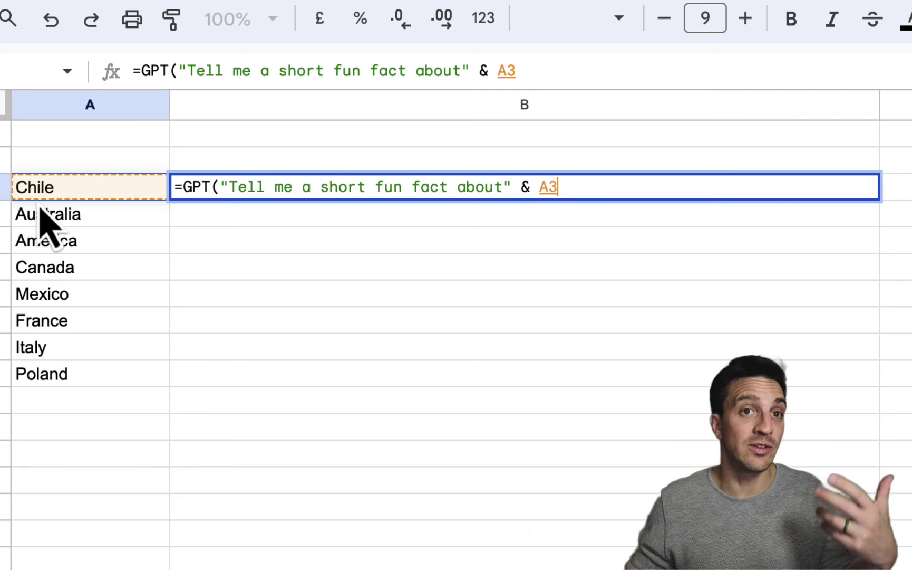
pyautogui.press('Return')
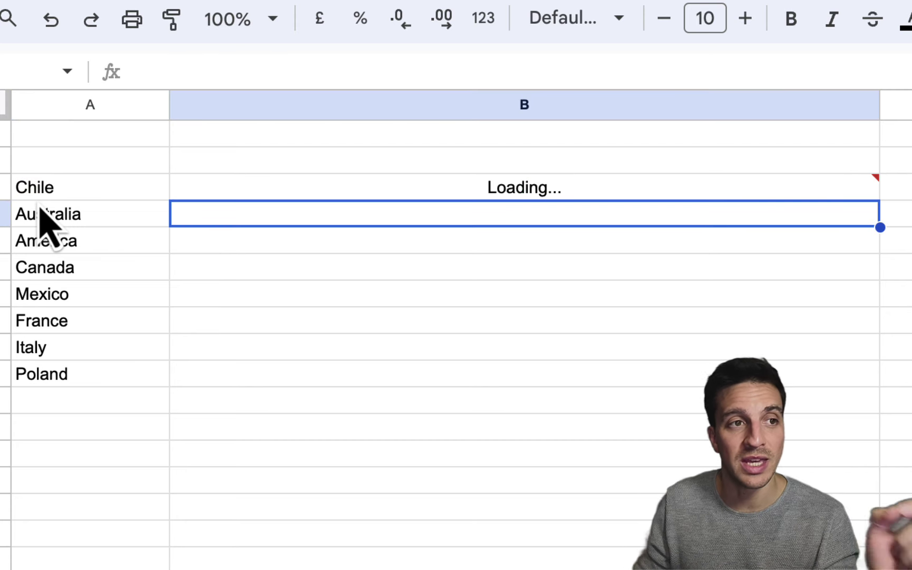
pyautogui.click(571, 191)
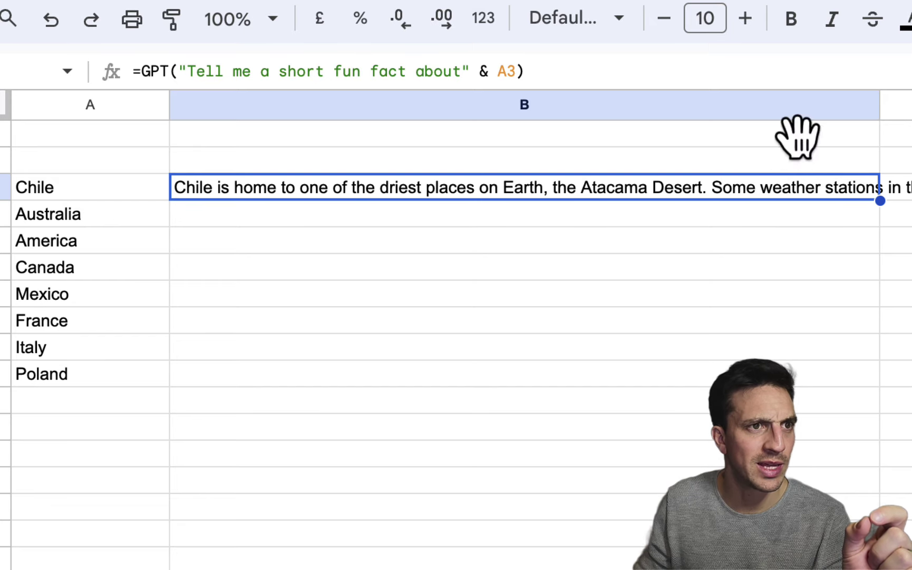
# Step: Fill B3's GPT formula down to B10 for Chile through Poland, then go back to Docs
pyautogui.click(791, 108)
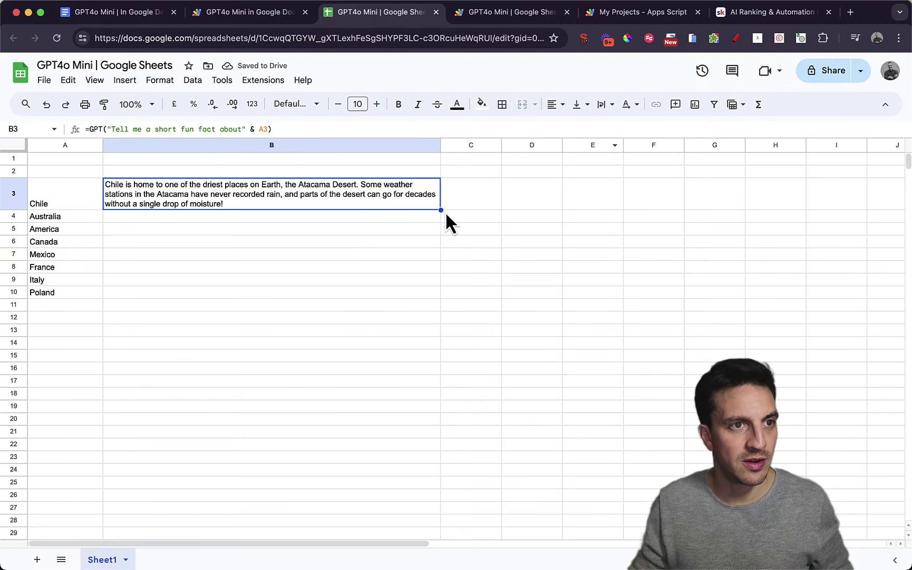
pyautogui.moveTo(439, 210); pyautogui.dragTo(443, 297)
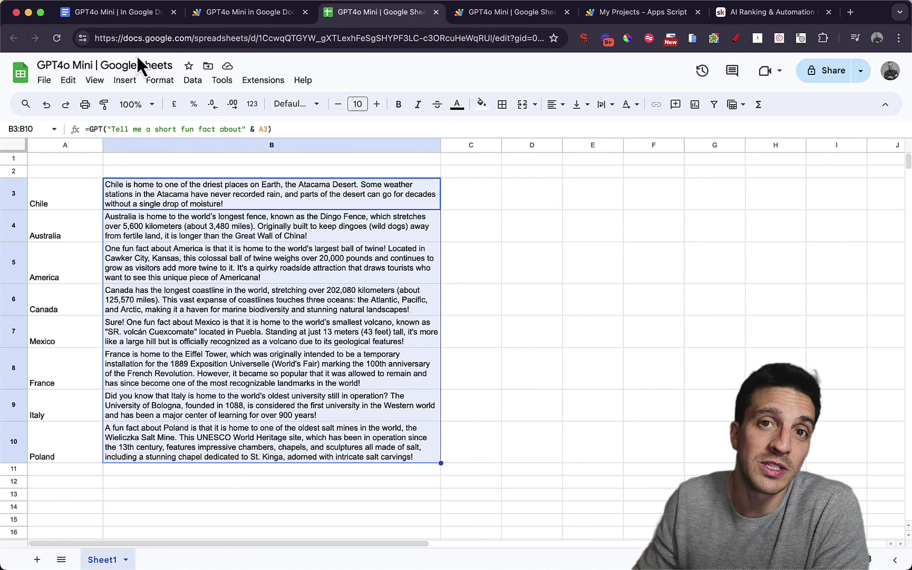
pyautogui.click(128, 13)
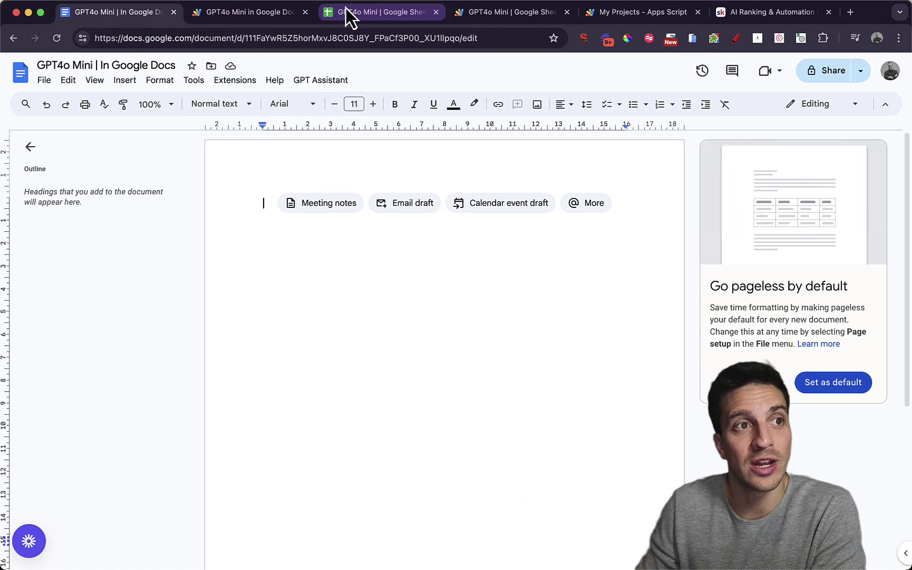
pyautogui.click(349, 10)
pyautogui.click(132, 15)
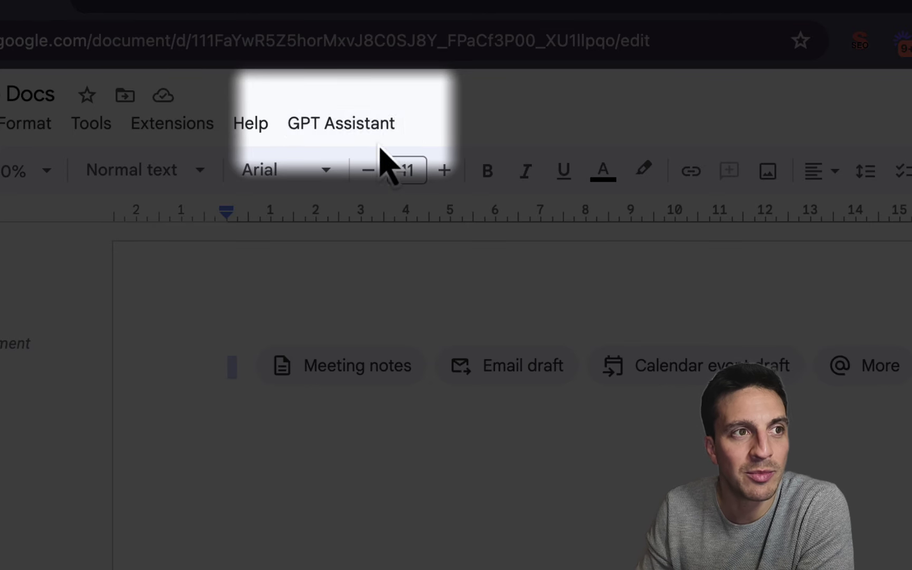
# Step: Use GPT Assistant's Generate Completion with a 600-word Yerba Mate blog prompt
pyautogui.click(363, 129)
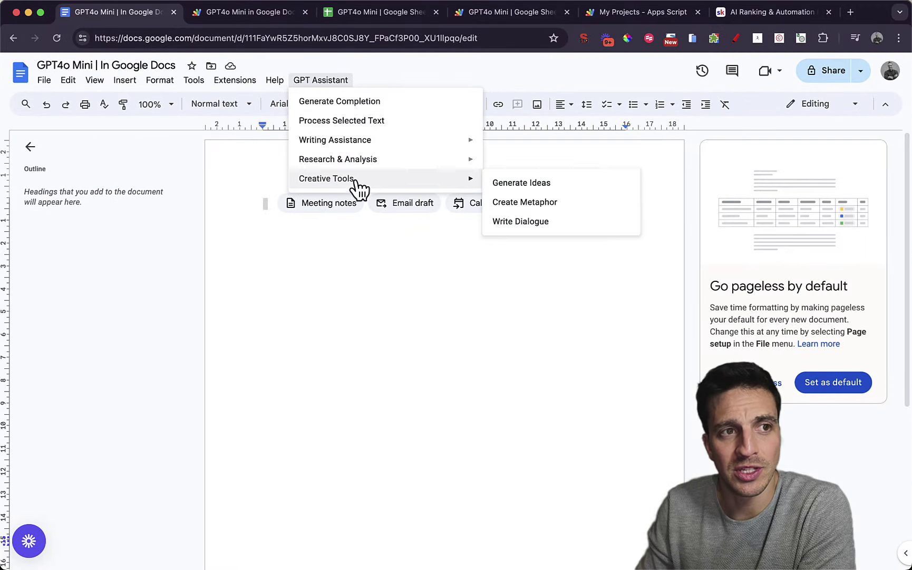
pyautogui.click(358, 103)
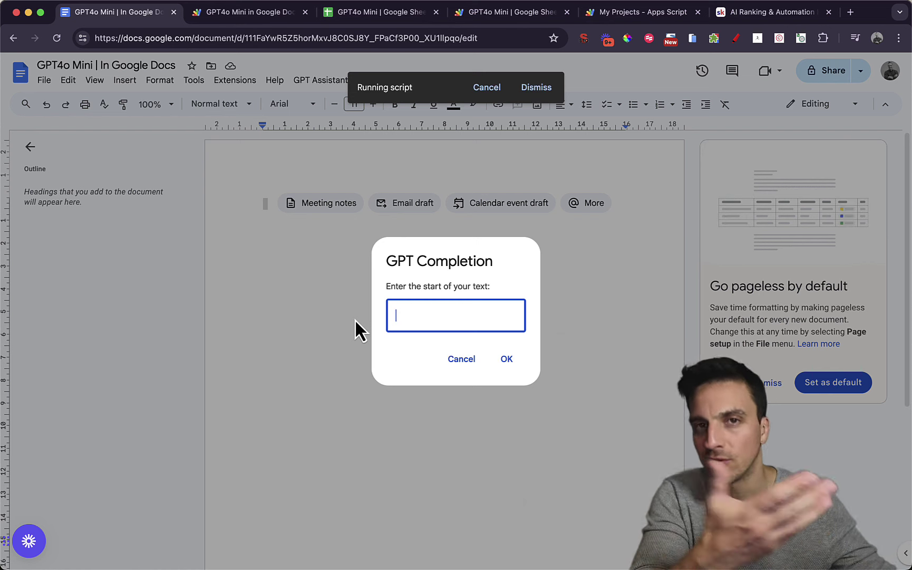
pyautogui.write('Write a 600 word blog about Yer')
pyautogui.write('ba Mate')
pyautogui.press('Return')
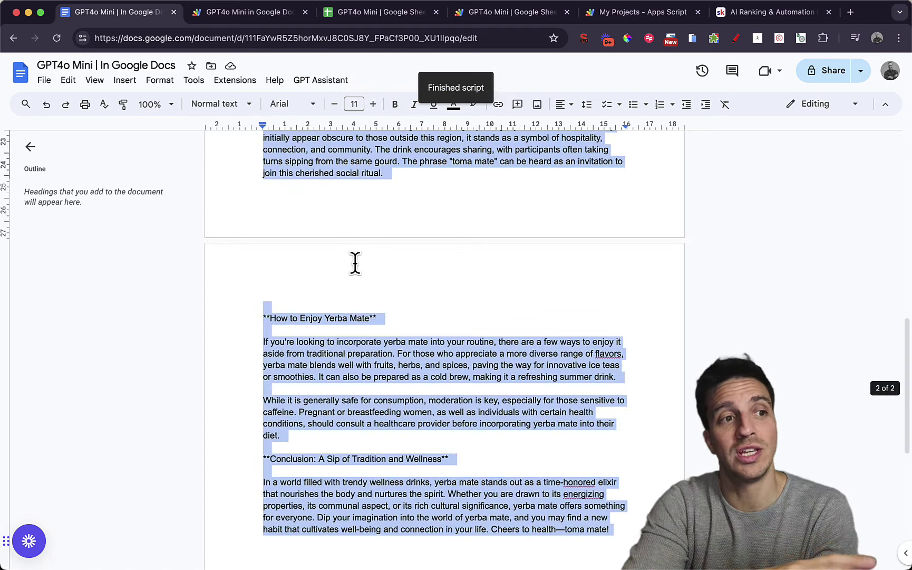
pyautogui.scroll(15, 369, 285)
pyautogui.click(408, 293)
pyautogui.scroll(-10, 409, 296)
pyautogui.scroll(-1, 409, 297)
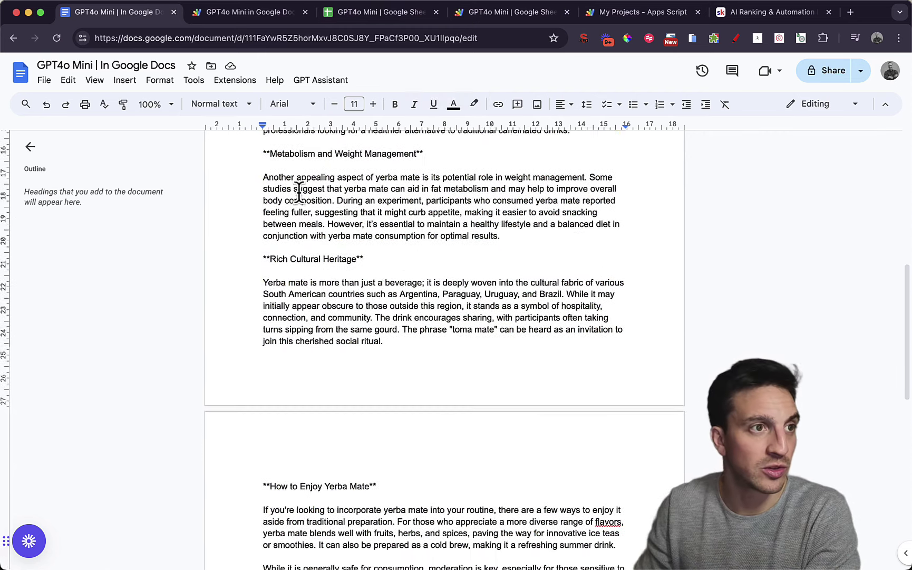
pyautogui.click(195, 80)
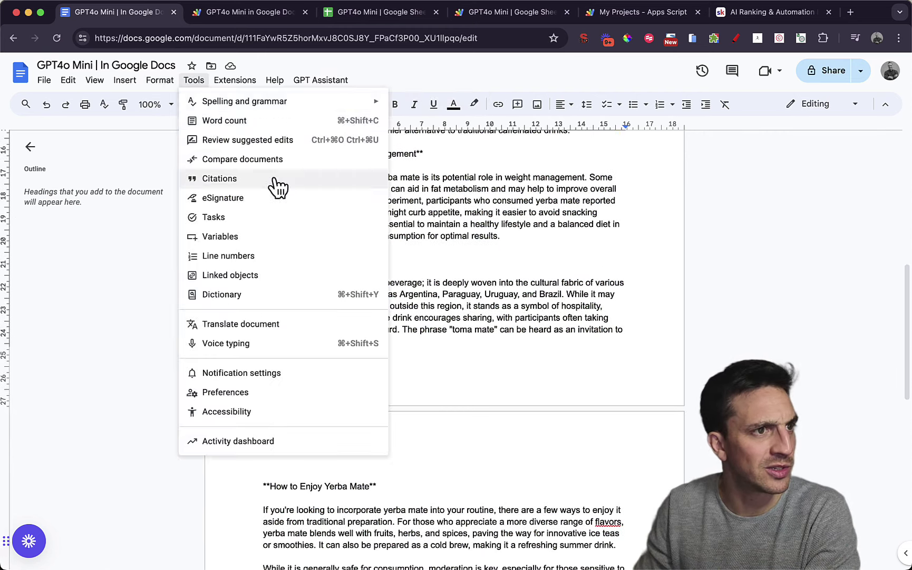
pyautogui.click(266, 126)
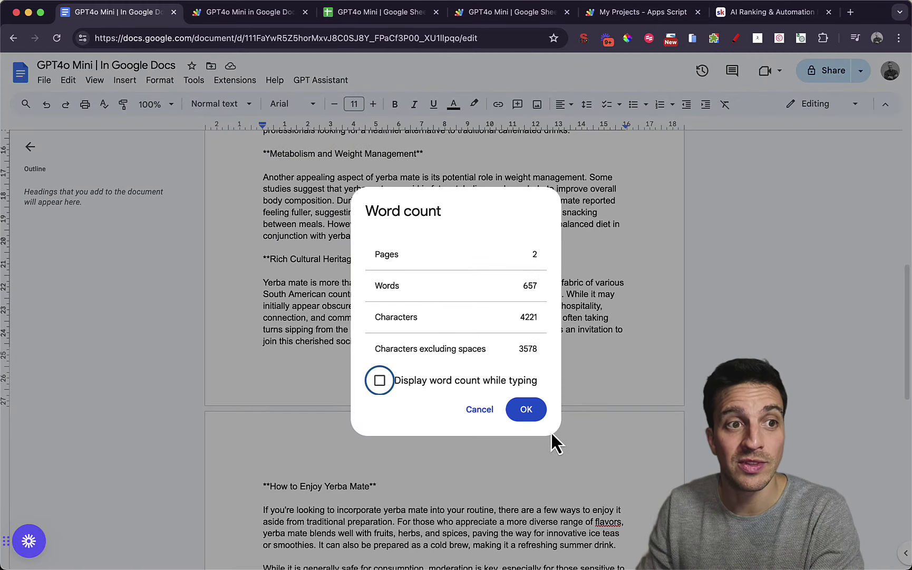
pyautogui.click(485, 414)
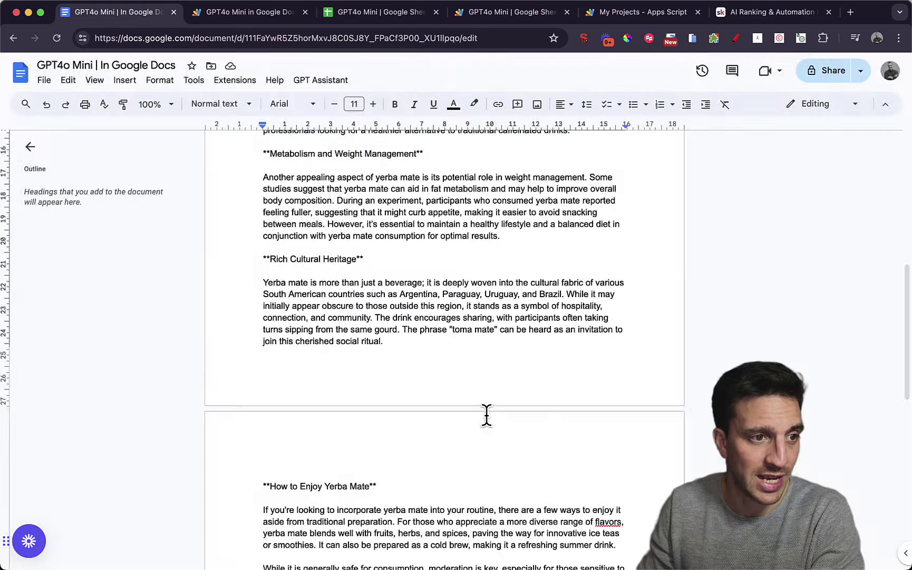
pyautogui.scroll(-10, 391, 398)
pyautogui.scroll(20, 393, 387)
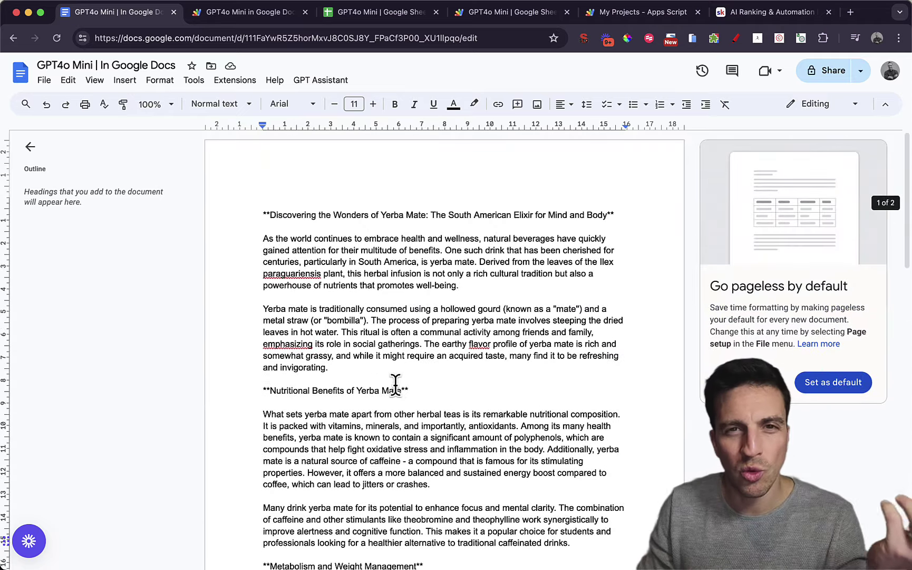
pyautogui.scroll(-6, 416, 379)
pyautogui.scroll(-6, 417, 390)
# Step: Select the conclusion and run GPT Assistant's Writing Assistance > Expand Text on it
pyautogui.moveTo(604, 449); pyautogui.dragTo(224, 401)
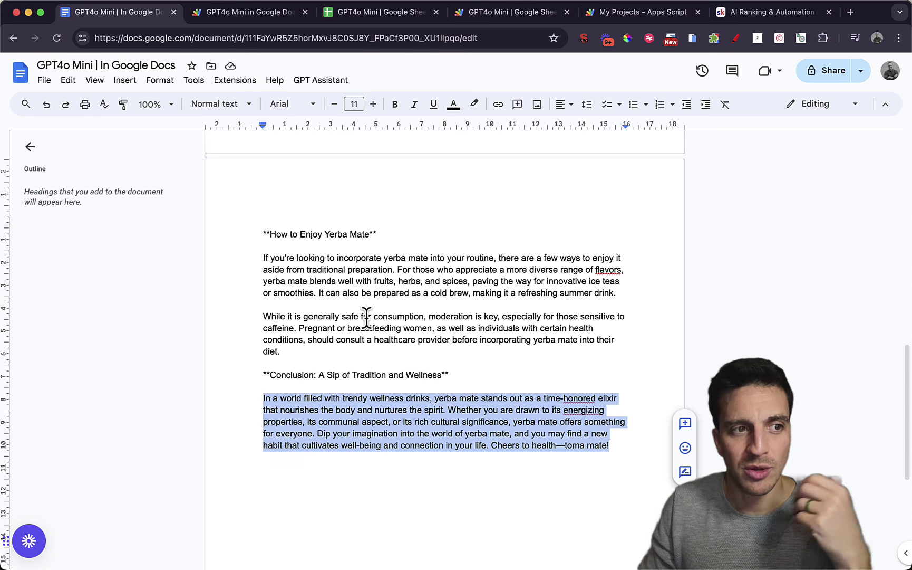
pyautogui.scroll(-1, 310, 410)
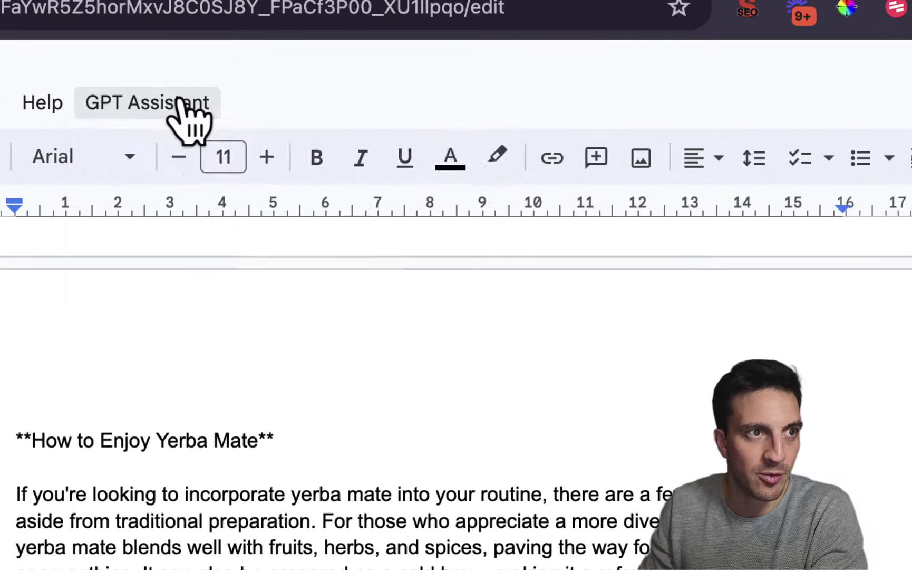
pyautogui.click(336, 80)
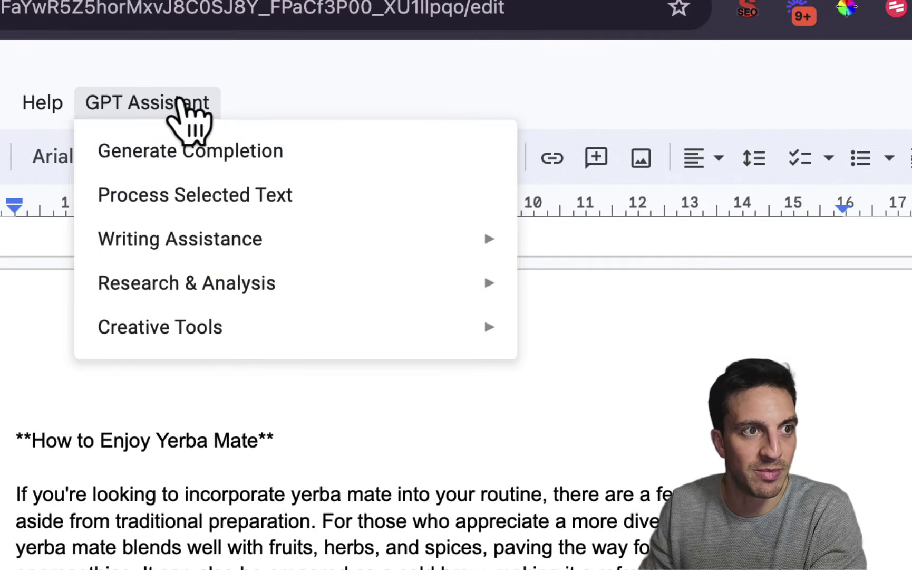
pyautogui.moveTo(326, 235)
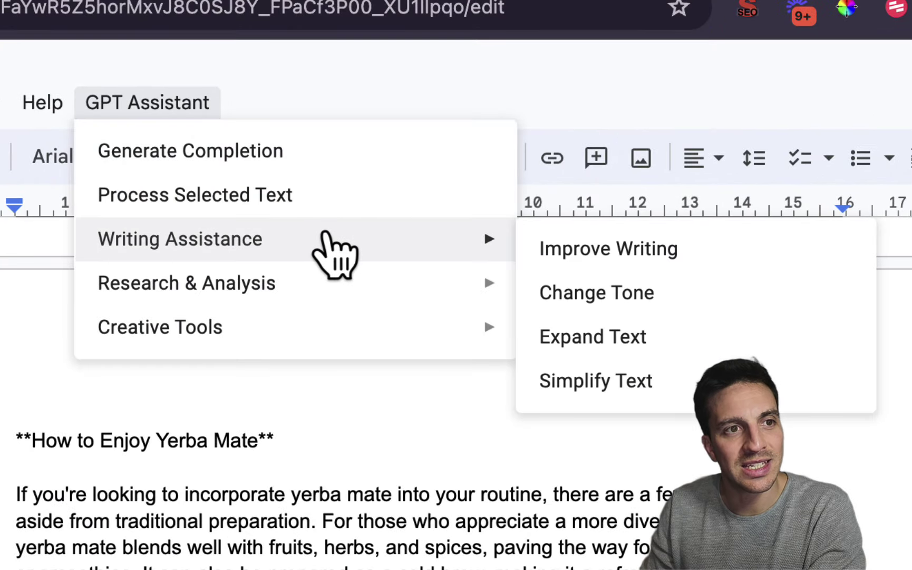
pyautogui.click(687, 350)
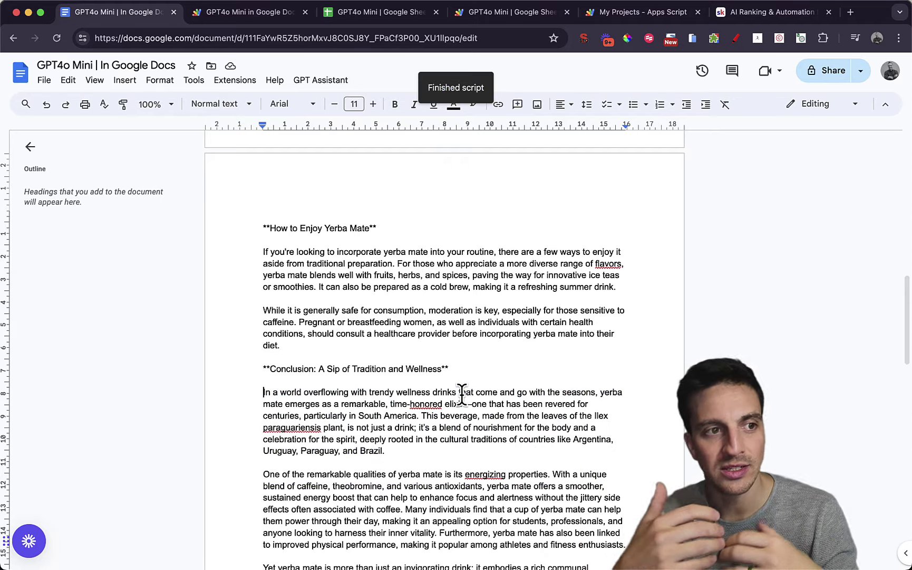
pyautogui.scroll(-3, 390, 327)
pyautogui.scroll(-10, 388, 320)
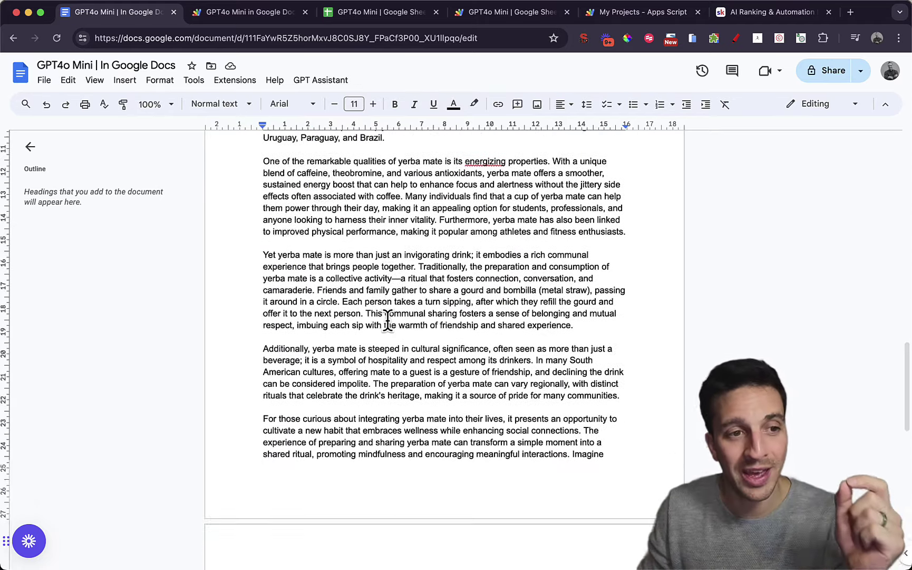
pyautogui.scroll(15, 388, 319)
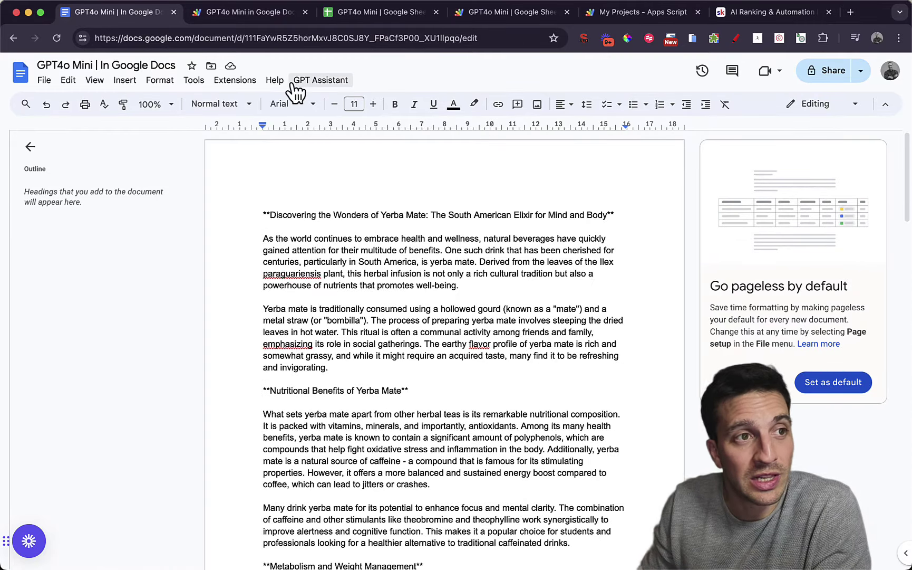
pyautogui.click(316, 80)
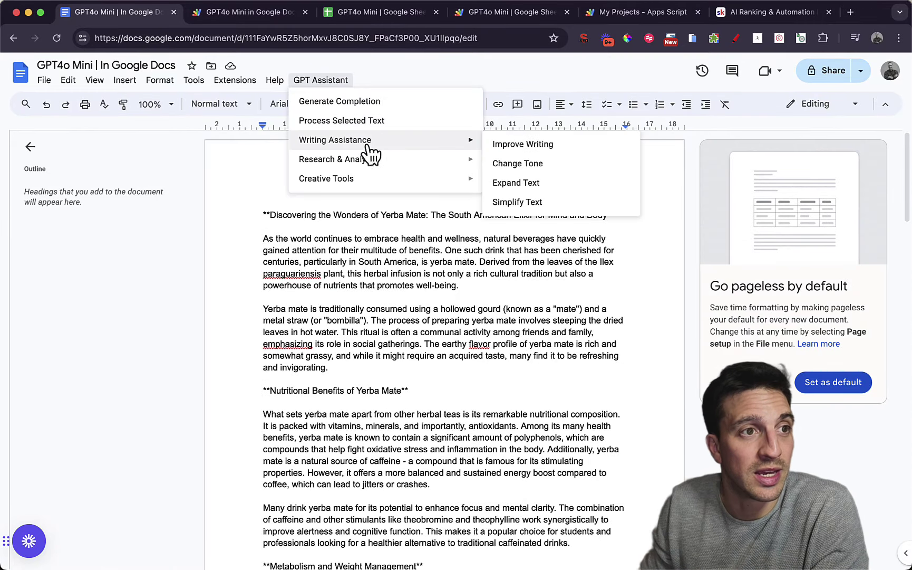
pyautogui.moveTo(418, 150)
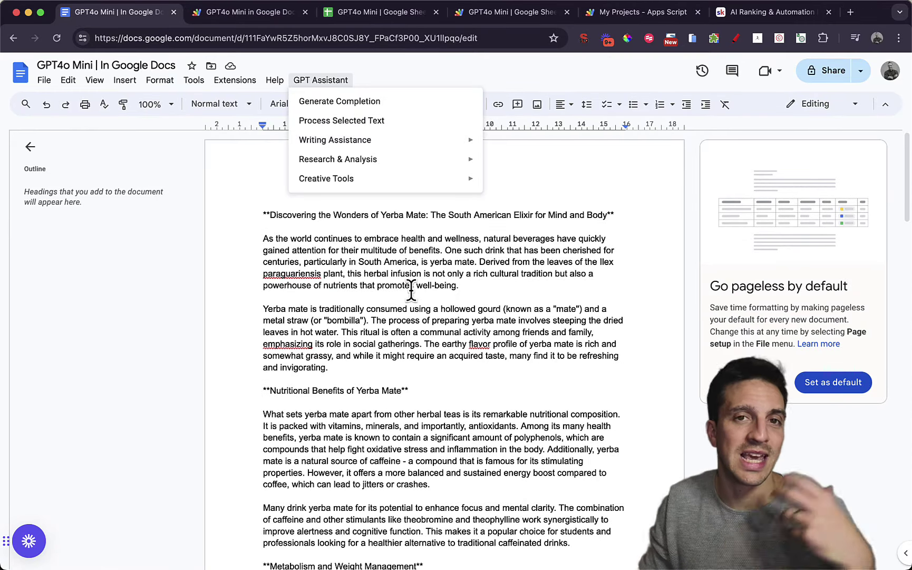
pyautogui.scroll(-3, 409, 284)
pyautogui.scroll(-12, 406, 295)
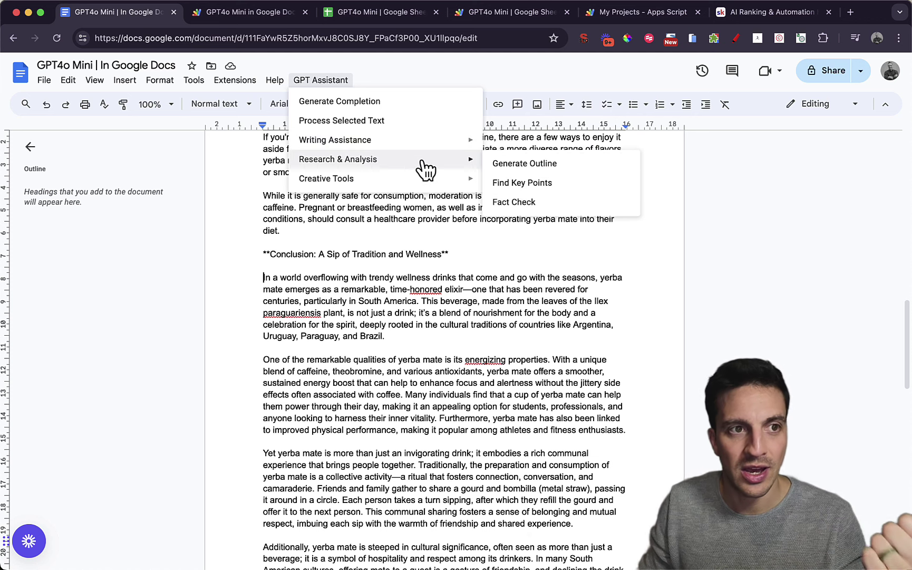
pyautogui.moveTo(429, 184)
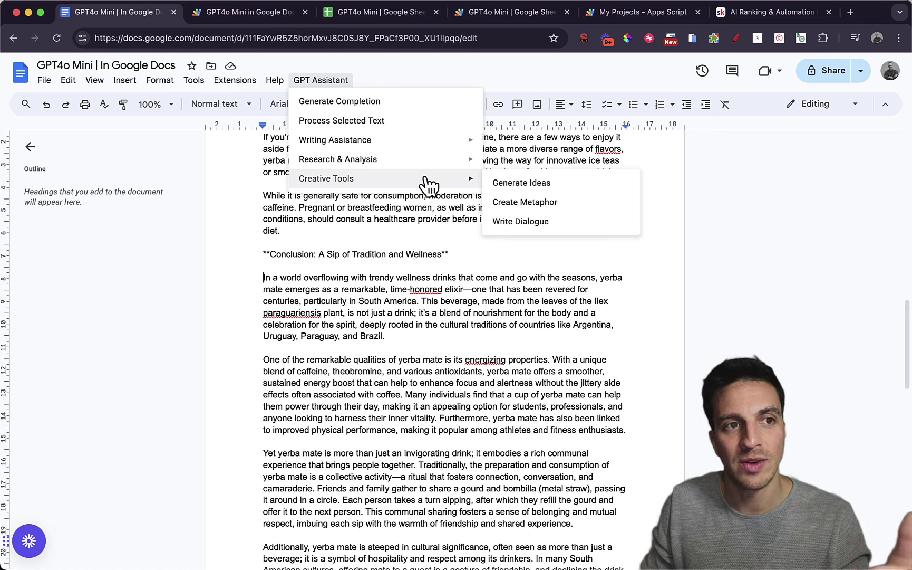
pyautogui.scroll(-3, 412, 262)
pyautogui.click(476, 343)
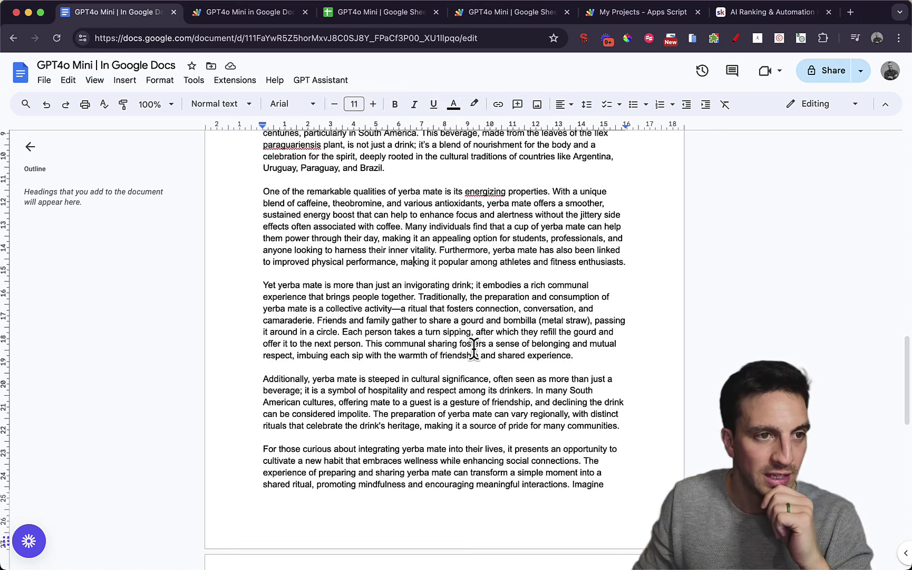
pyautogui.scroll(3, 476, 344)
# Step: Select the expanded conclusion and have Process Selected Text translate it to Spanish and shorten it
pyautogui.moveTo(268, 258); pyautogui.dragTo(637, 456)
pyautogui.scroll(-1, 559, 411)
pyautogui.scroll(-5, 559, 410)
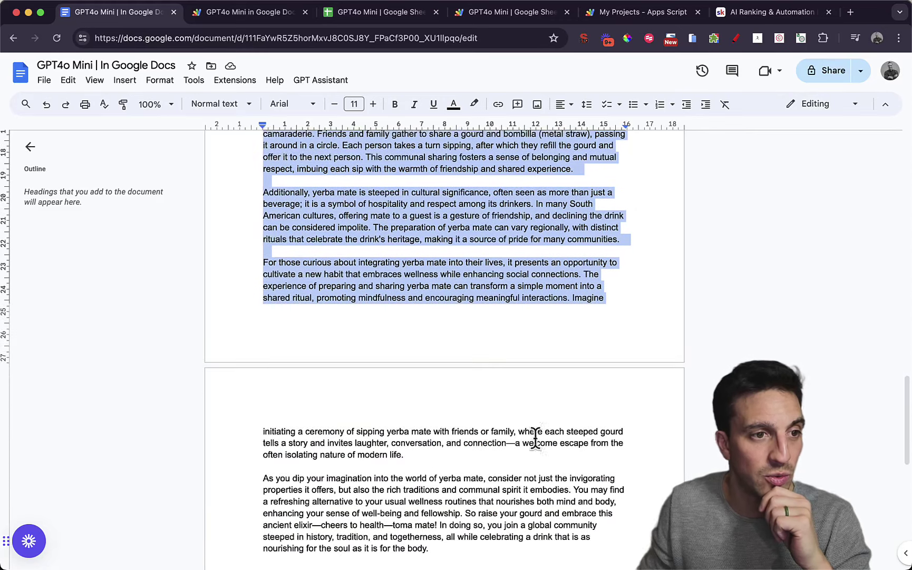
pyautogui.click(458, 528)
pyautogui.moveTo(458, 527); pyautogui.dragTo(250, 239)
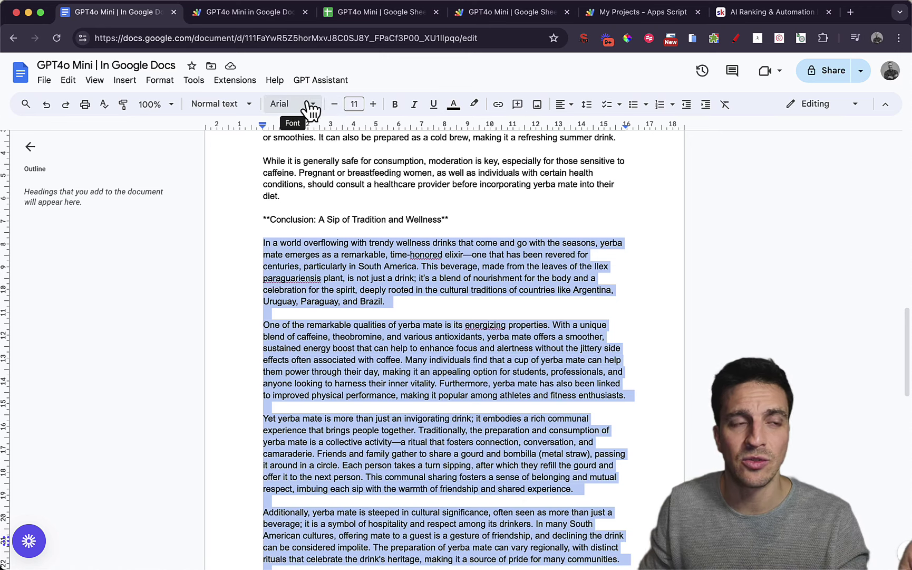
pyautogui.click(317, 82)
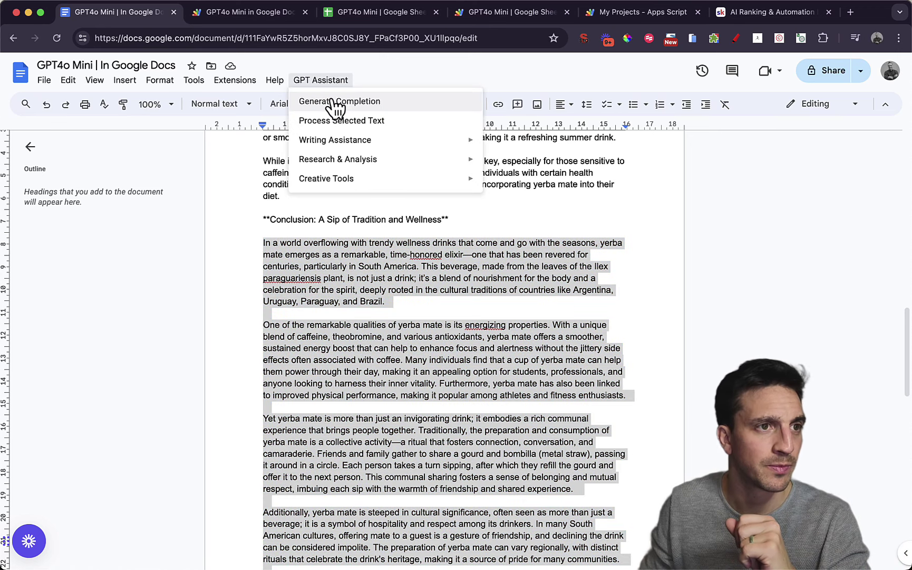
pyautogui.click(351, 121)
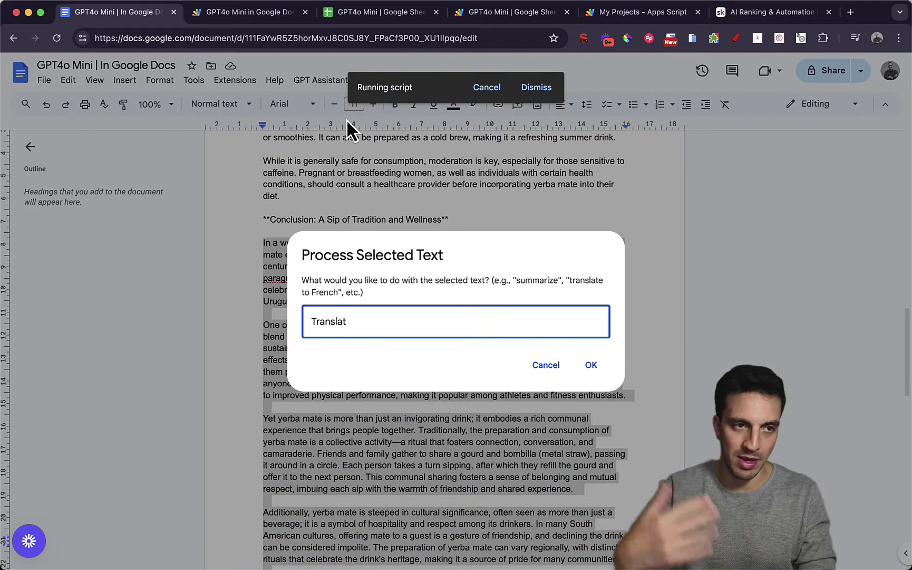
pyautogui.write('Translate it to spanish aand make it a lot shorter')
pyautogui.press('Return')
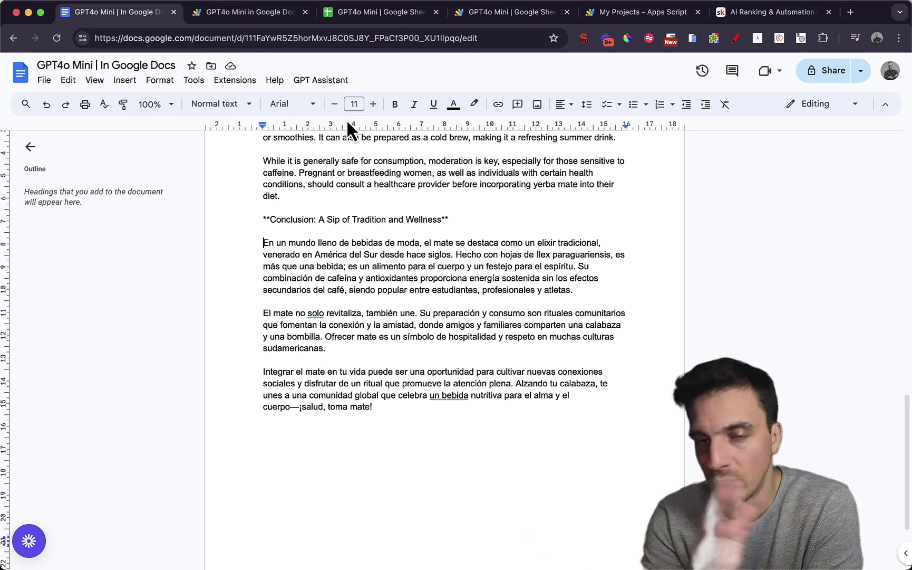
pyautogui.scroll(20, 467, 227)
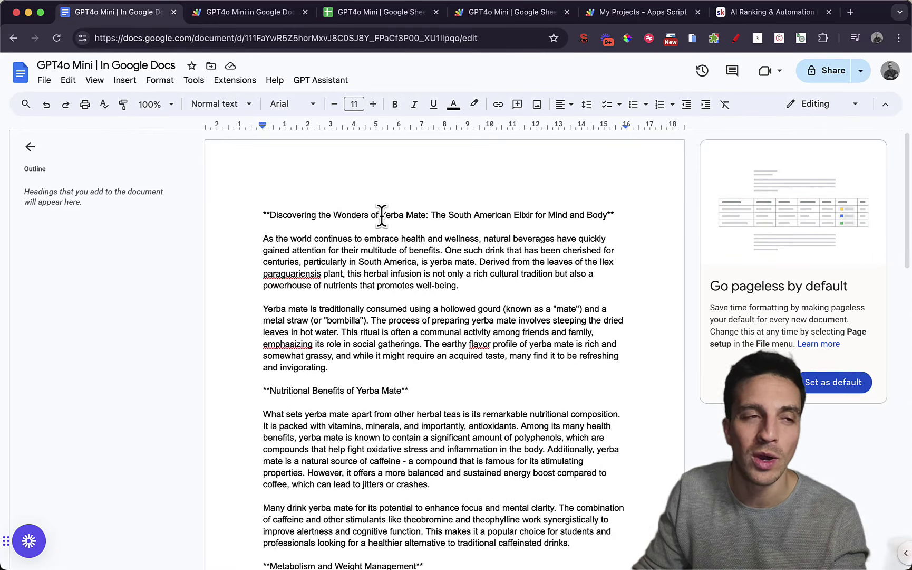
# Step: Open the Docs assistant's Code.gs and highlight the API key on line 2 and the code below
pyautogui.click(274, 20)
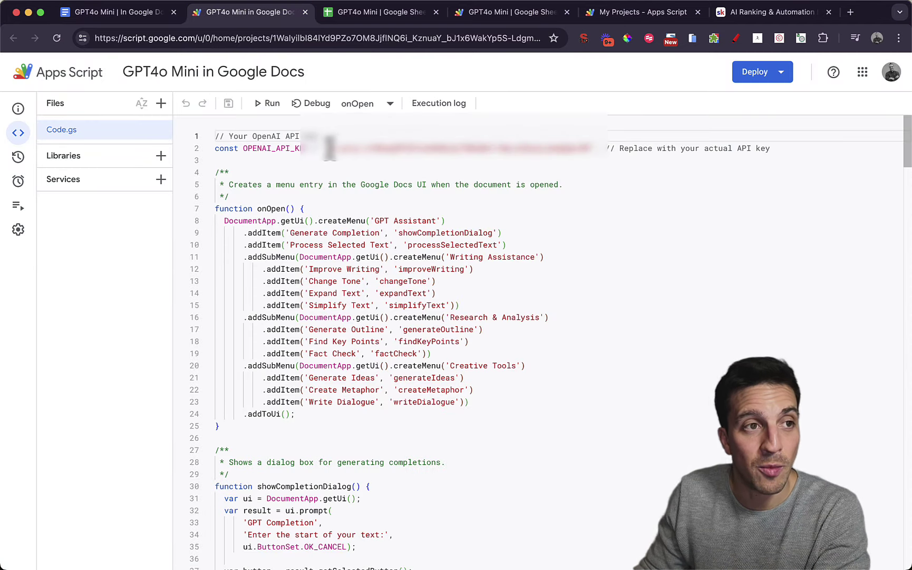
pyautogui.moveTo(325, 149); pyautogui.dragTo(611, 146)
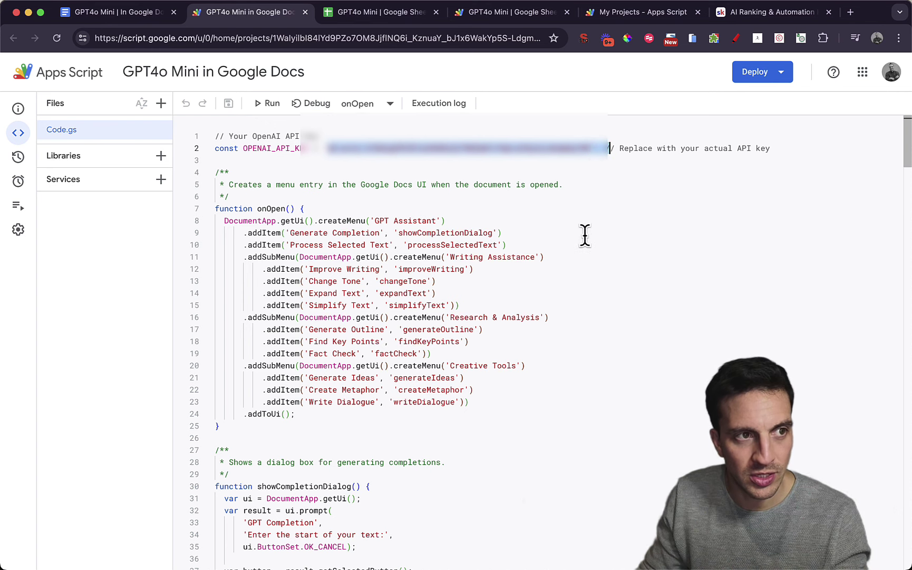
pyautogui.scroll(-5, 584, 234)
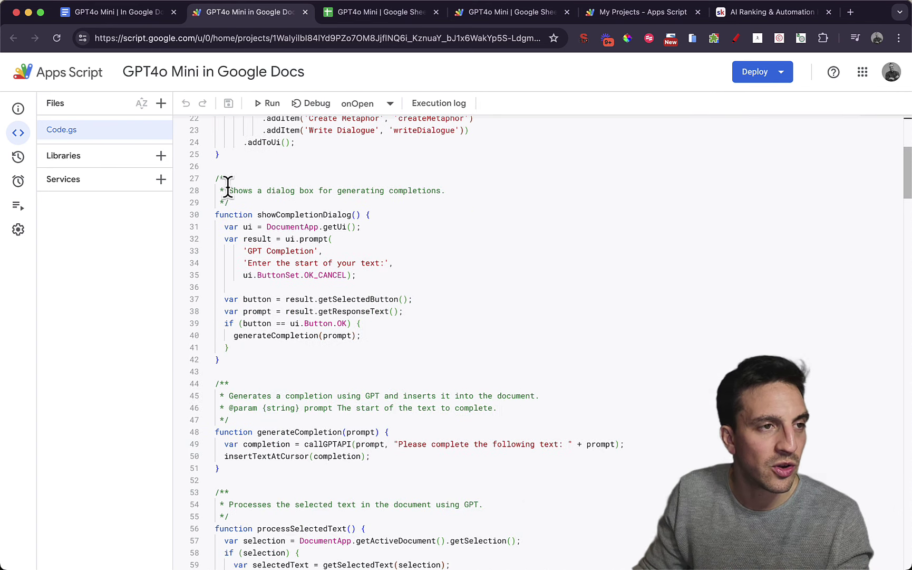
pyautogui.moveTo(226, 187); pyautogui.dragTo(491, 406)
# Step: Highlight the simplify function's description comment and its prompt text on line 111
pyautogui.scroll(-2, 490, 399)
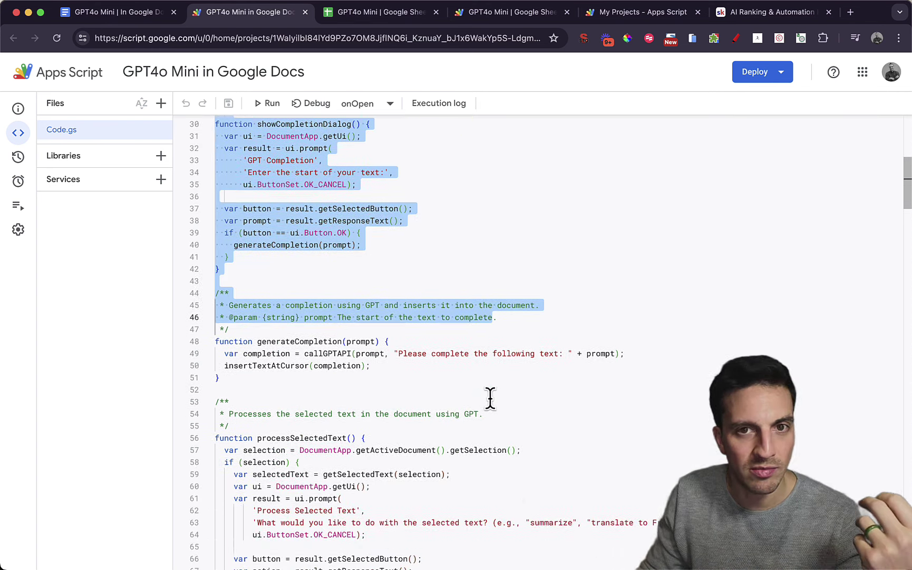
pyautogui.scroll(-3, 490, 398)
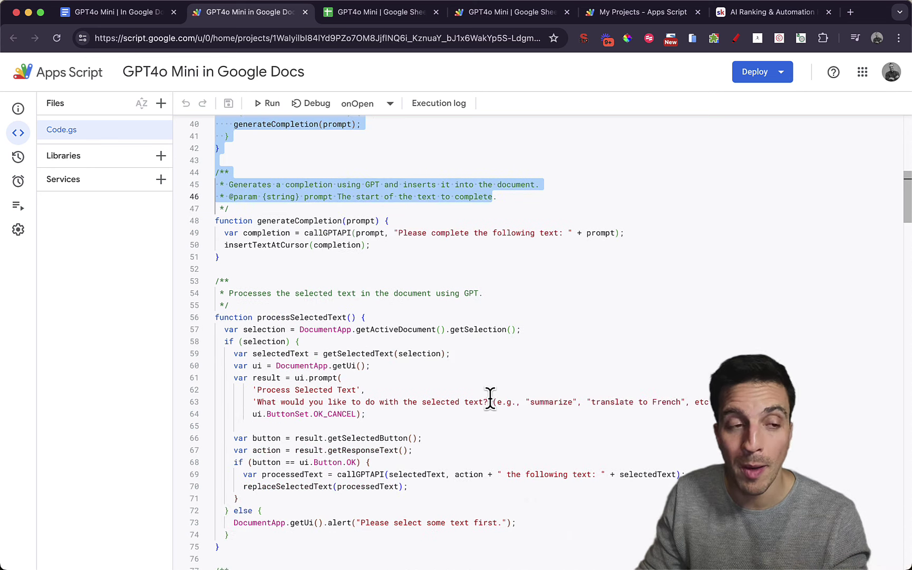
pyautogui.scroll(-3, 490, 398)
pyautogui.scroll(-5, 376, 383)
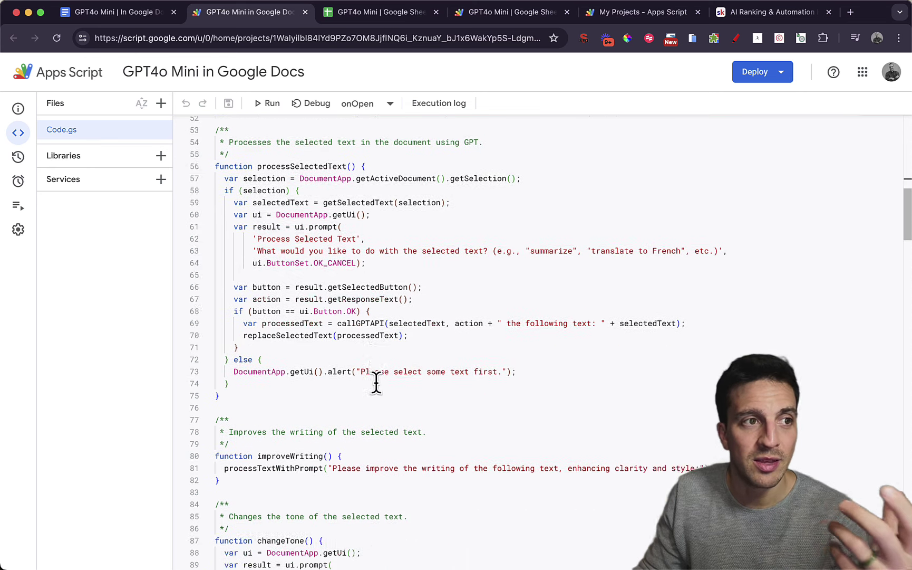
pyautogui.scroll(-9, 379, 380)
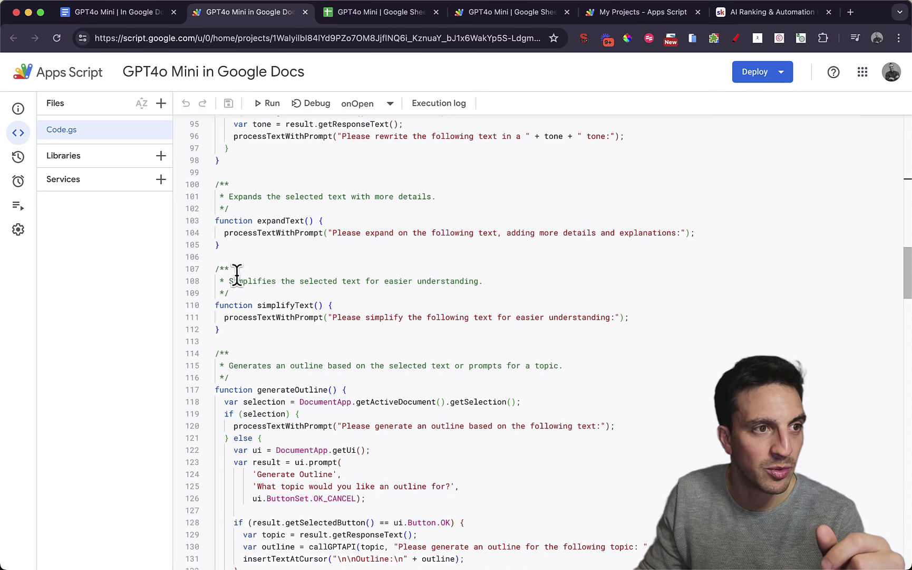
pyautogui.moveTo(236, 274); pyautogui.dragTo(406, 280)
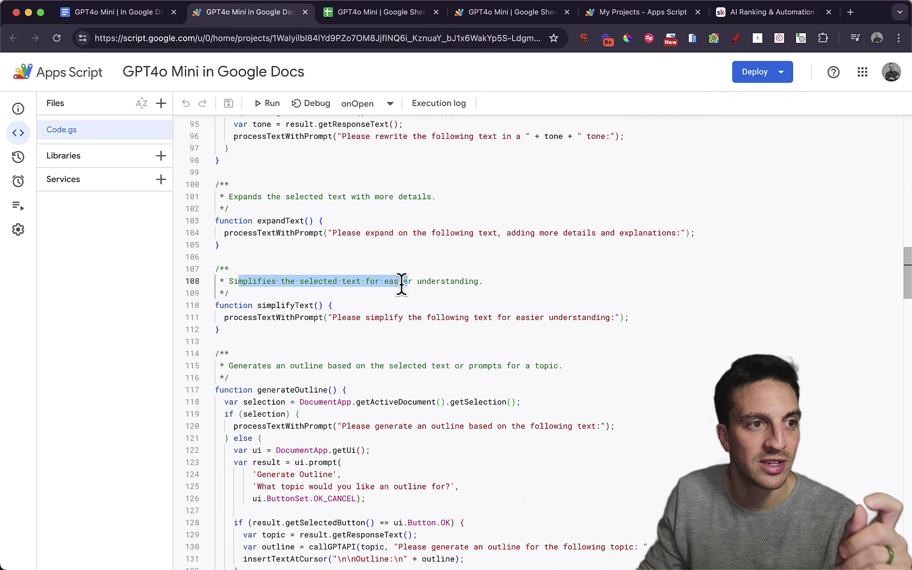
pyautogui.moveTo(332, 317); pyautogui.dragTo(592, 315)
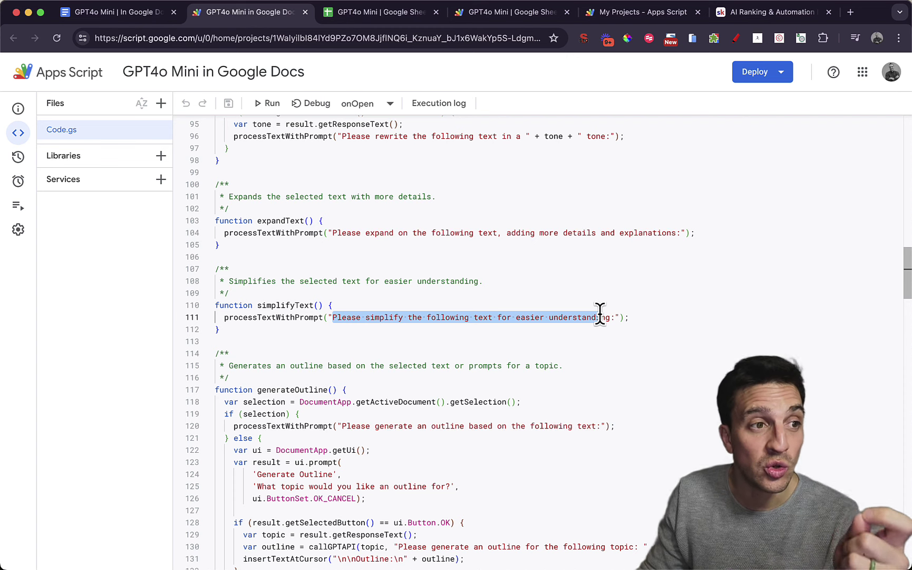
pyautogui.scroll(-15, 600, 311)
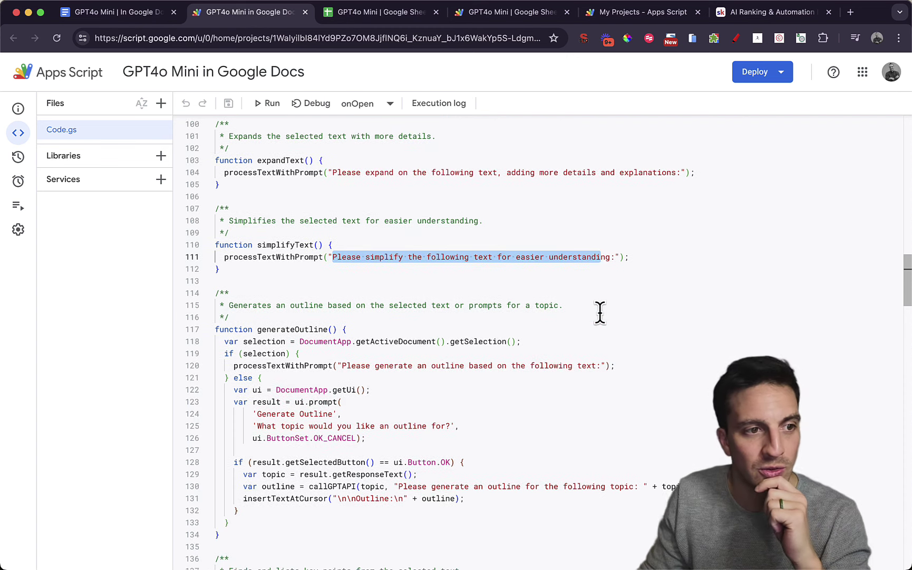
pyautogui.scroll(-15, 598, 307)
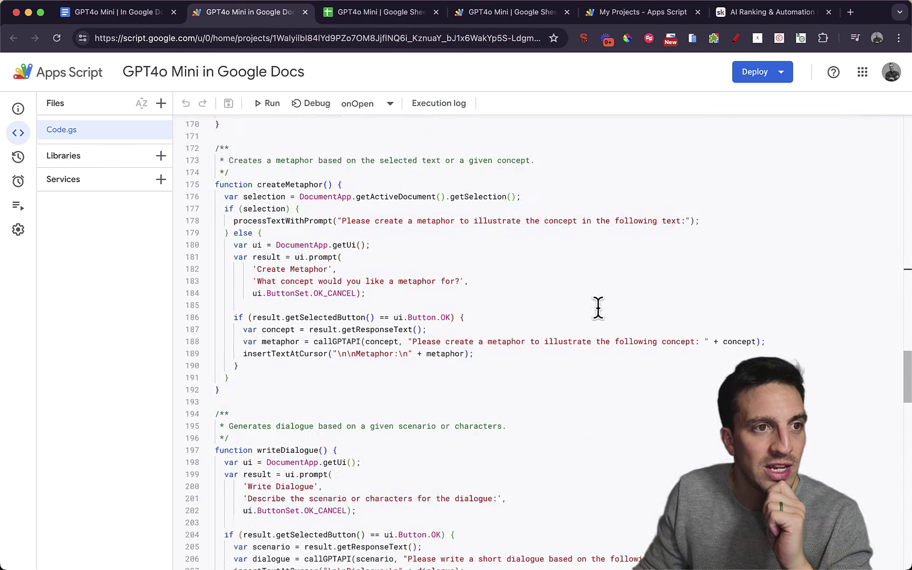
pyautogui.scroll(-2, 598, 305)
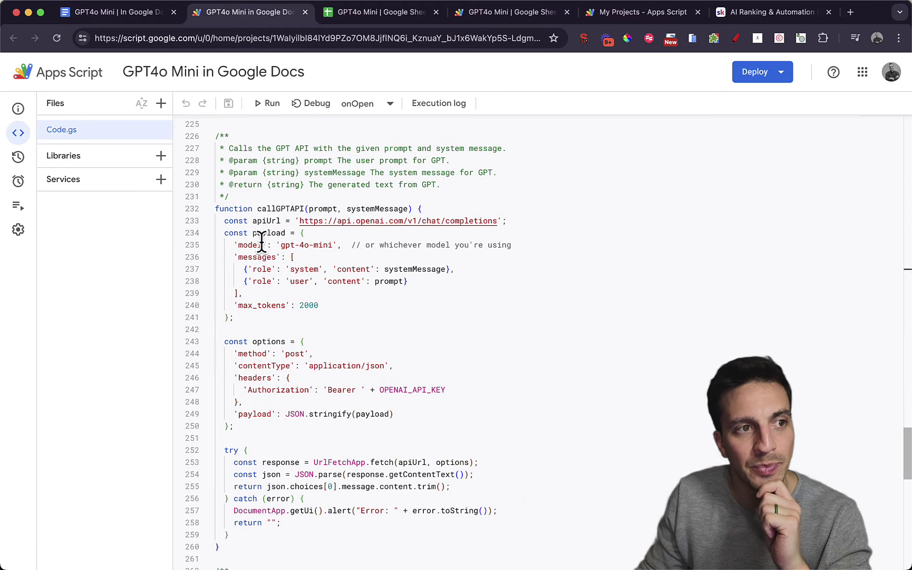
pyautogui.moveTo(239, 244); pyautogui.dragTo(299, 244)
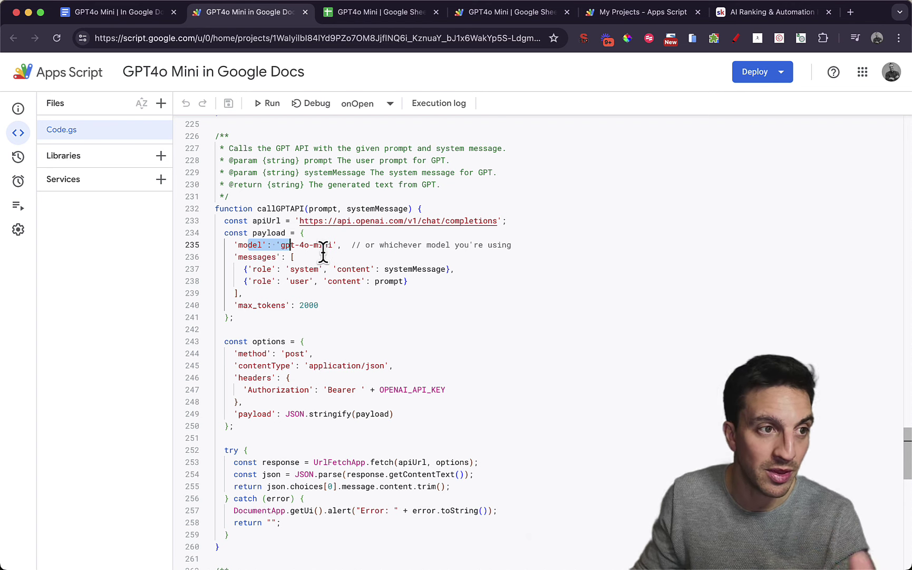
pyautogui.scroll(-2, 376, 275)
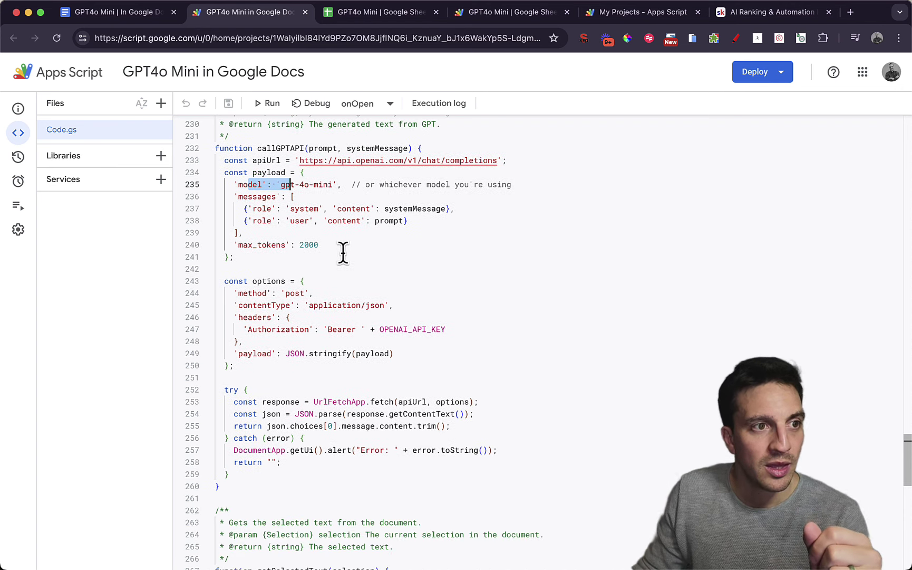
pyautogui.doubleClick(303, 275)
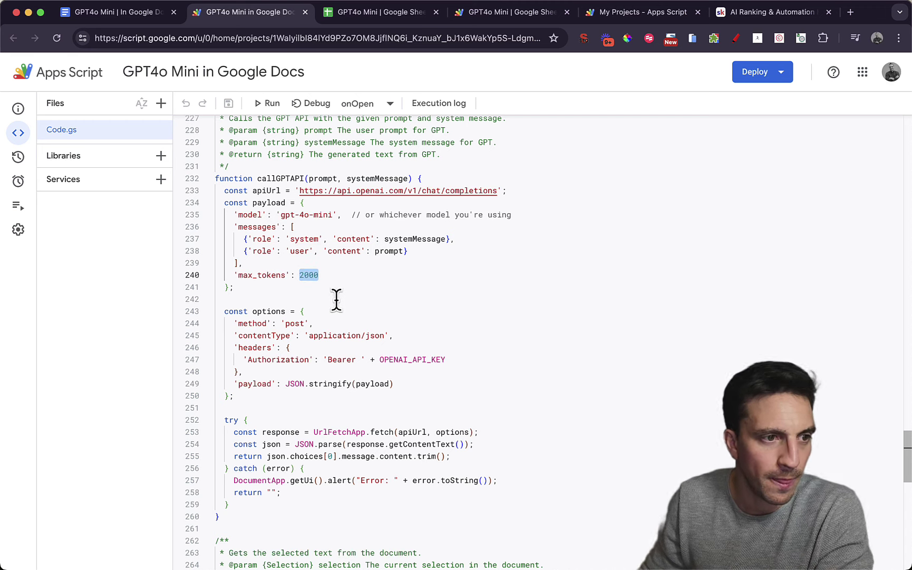
pyautogui.scroll(-10, 342, 299)
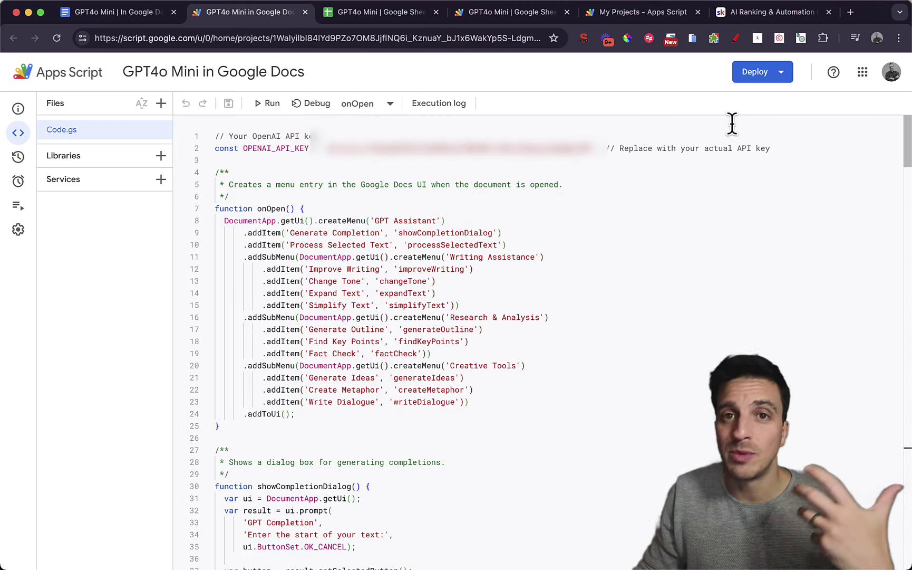
# Step: Browse the AI Ranking & Automation Hub community feed on Skool
pyautogui.click(721, 21)
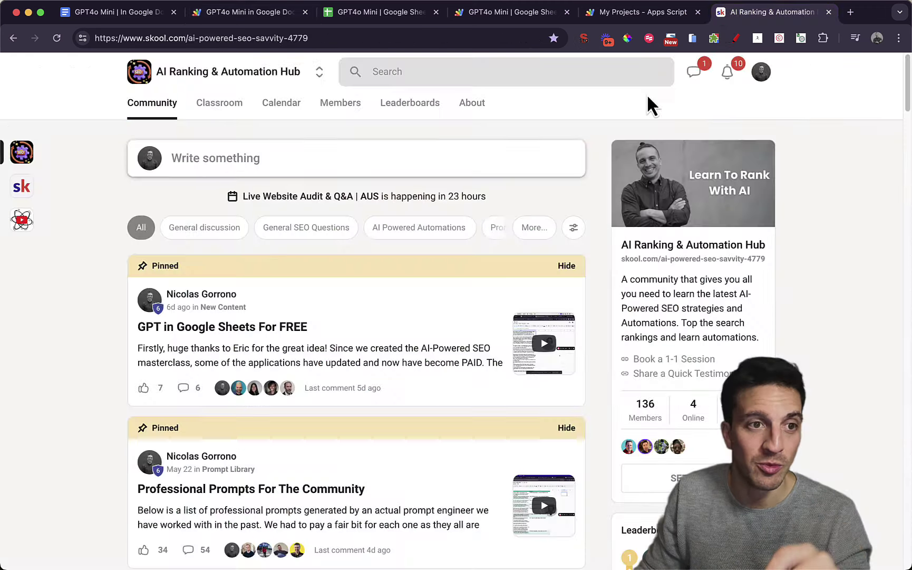
pyautogui.scroll(-6, 469, 407)
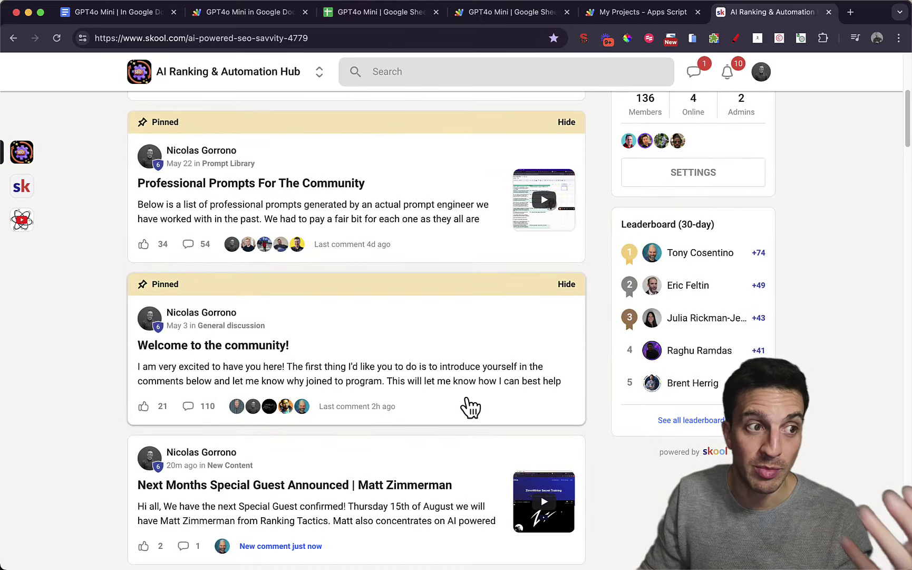
pyautogui.scroll(-3, 468, 407)
pyautogui.scroll(9, 468, 408)
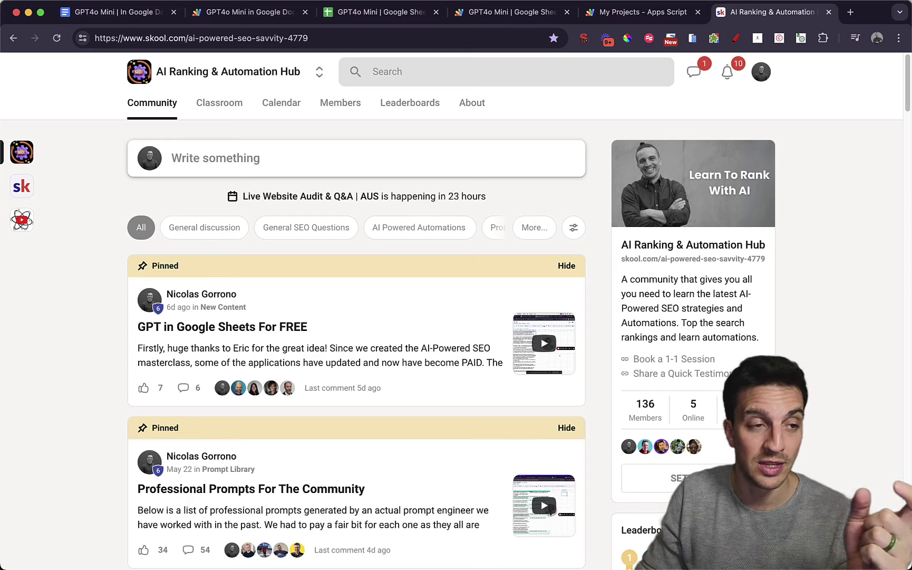
pyautogui.scroll(-1, 17, 257)
pyautogui.scroll(1, 22, 245)
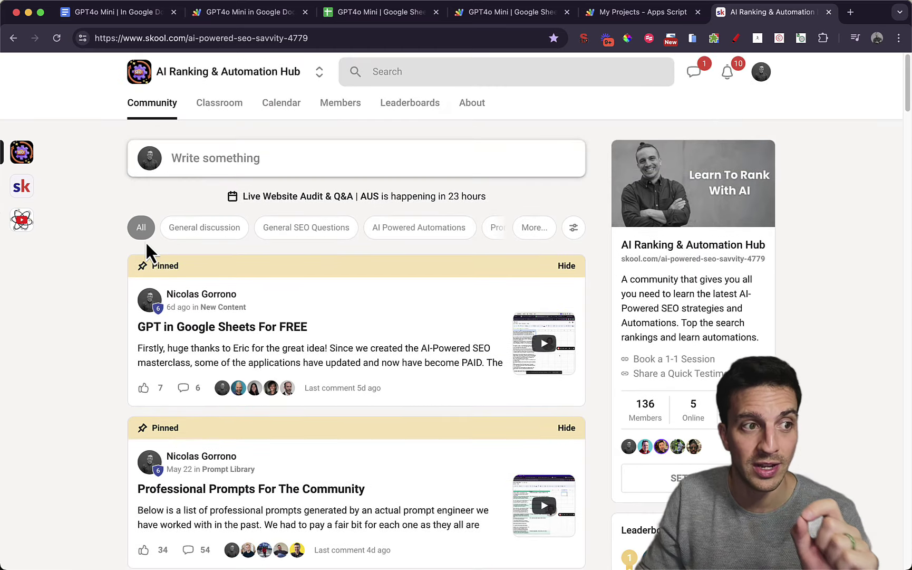
pyautogui.scroll(-7, 161, 243)
pyautogui.scroll(-6, 163, 249)
pyautogui.scroll(-5, 185, 252)
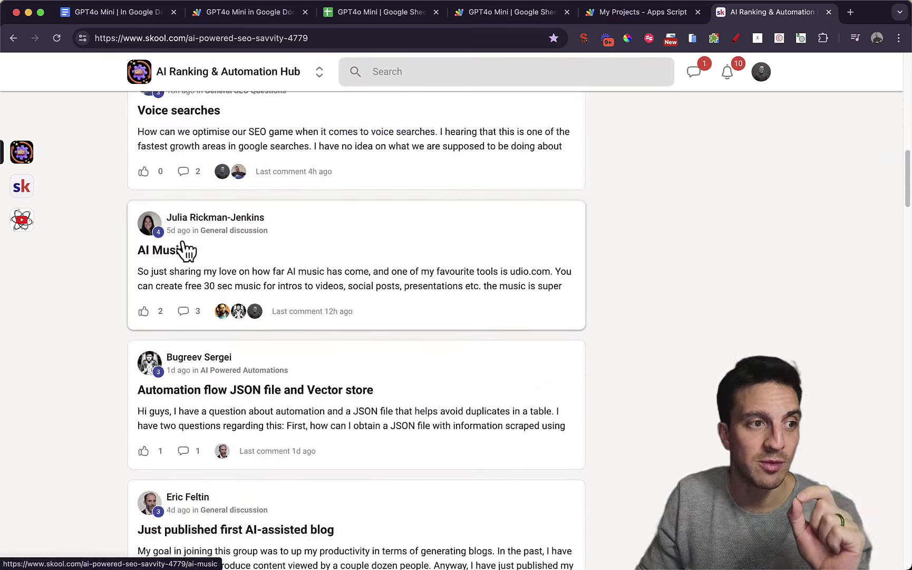
# Step: Compare the Sheets and Docs GPT scripts with the document, ending on GPT4o Mini | In Google Docs
pyautogui.click(477, 12)
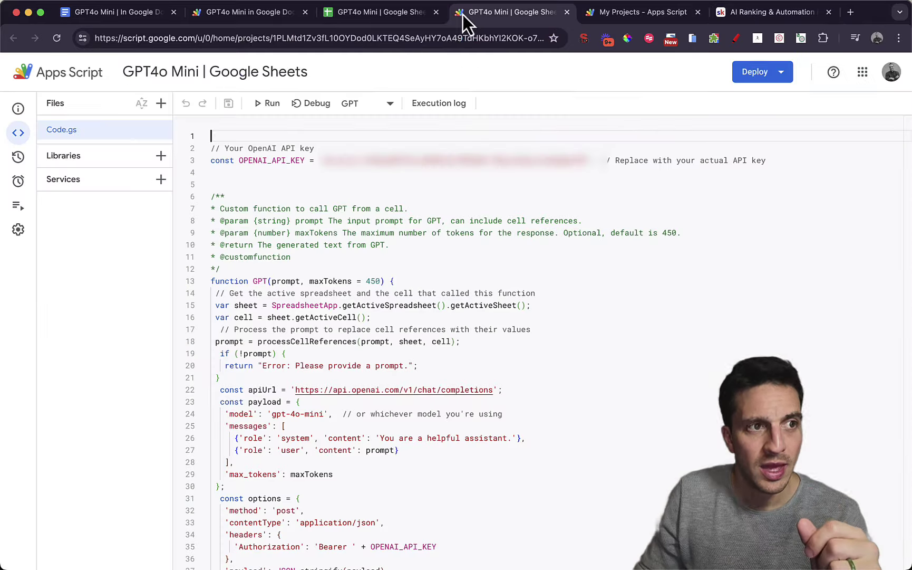
pyautogui.click(127, 11)
pyautogui.click(244, 12)
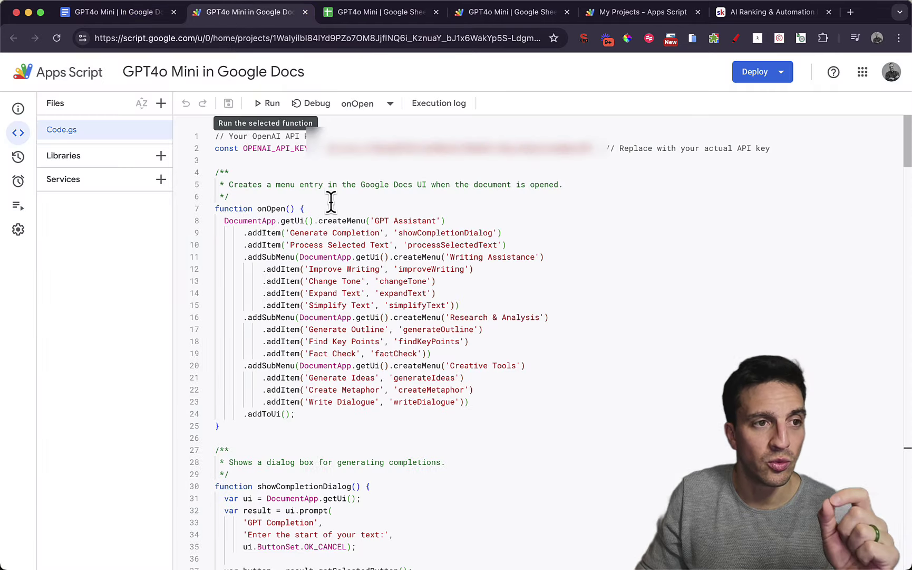
pyautogui.scroll(-5, 327, 206)
pyautogui.click(116, 12)
pyautogui.click(255, 14)
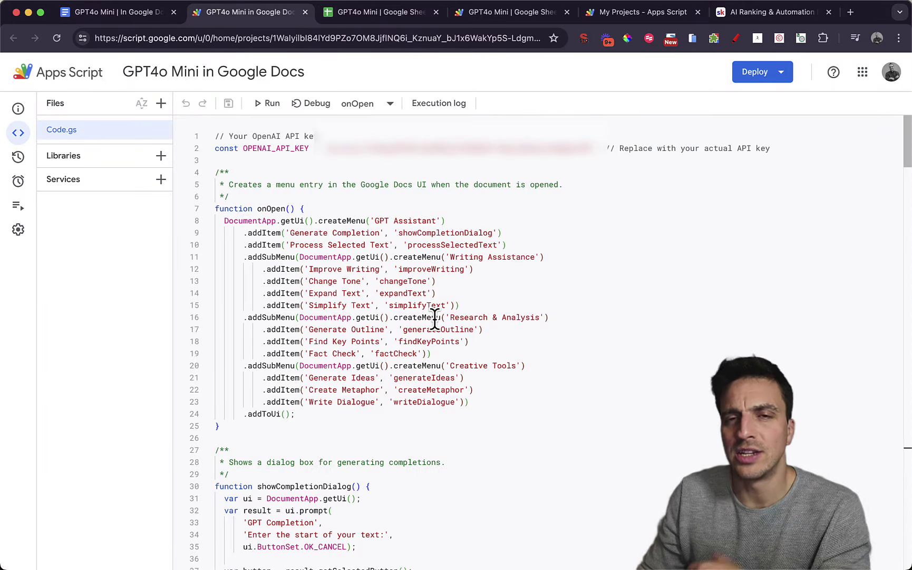
pyautogui.click(117, 13)
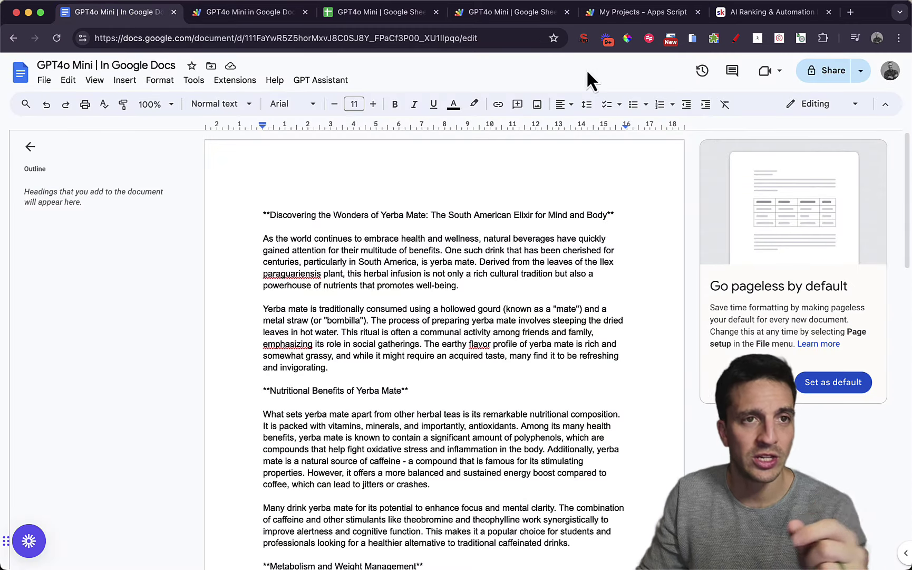
# Step: Create a blank Untitled document via docs.new in a new tab
pyautogui.click(850, 12)
pyautogui.write('doc')
pyautogui.press('Return')
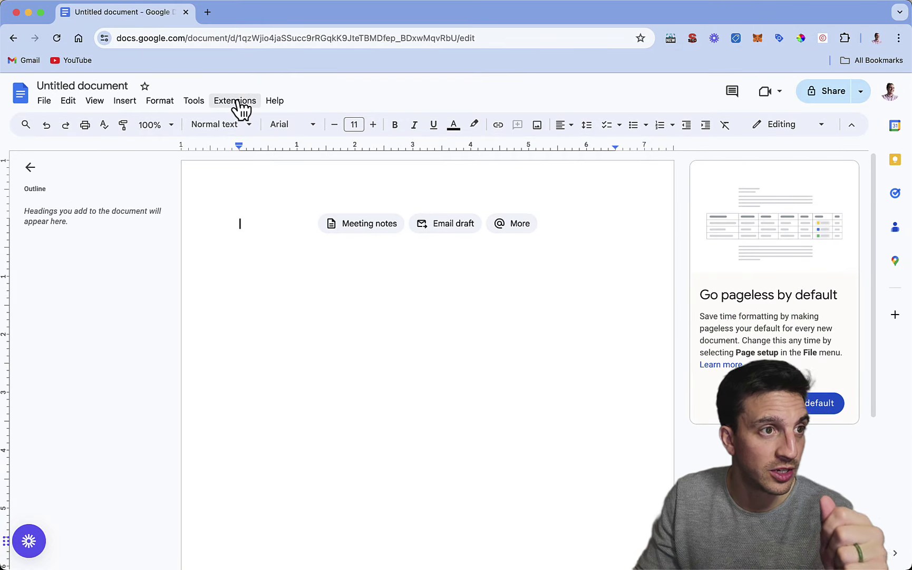
# Step: Open the new document's Apps Script and paste the GPT Assistant code over the myFunction stub
pyautogui.click(238, 101)
pyautogui.click(258, 140)
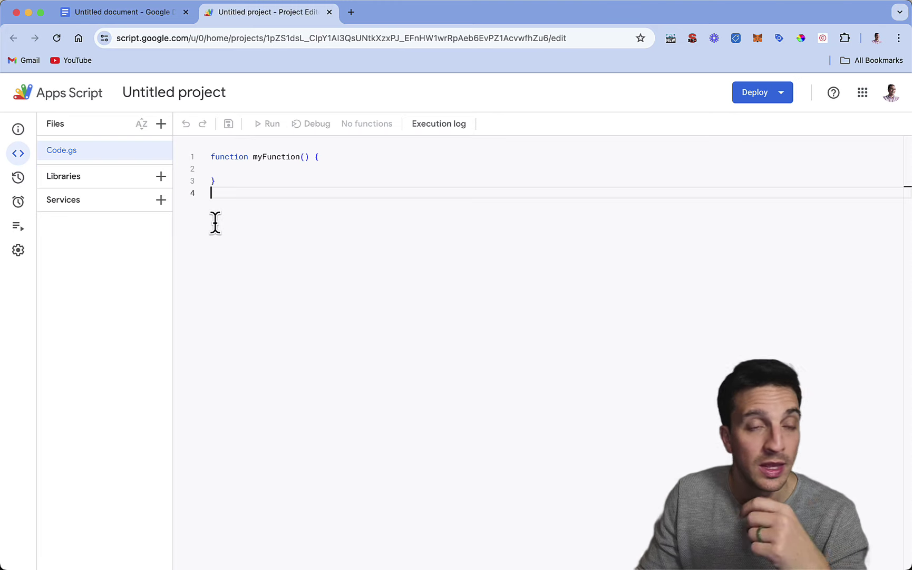
pyautogui.moveTo(224, 196); pyautogui.dragTo(192, 147)
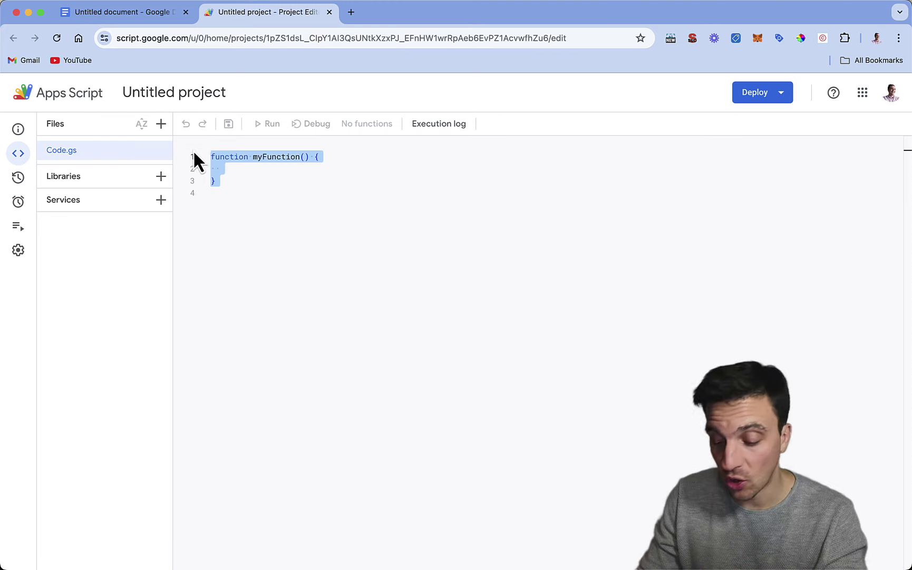
pyautogui.press('super+v')
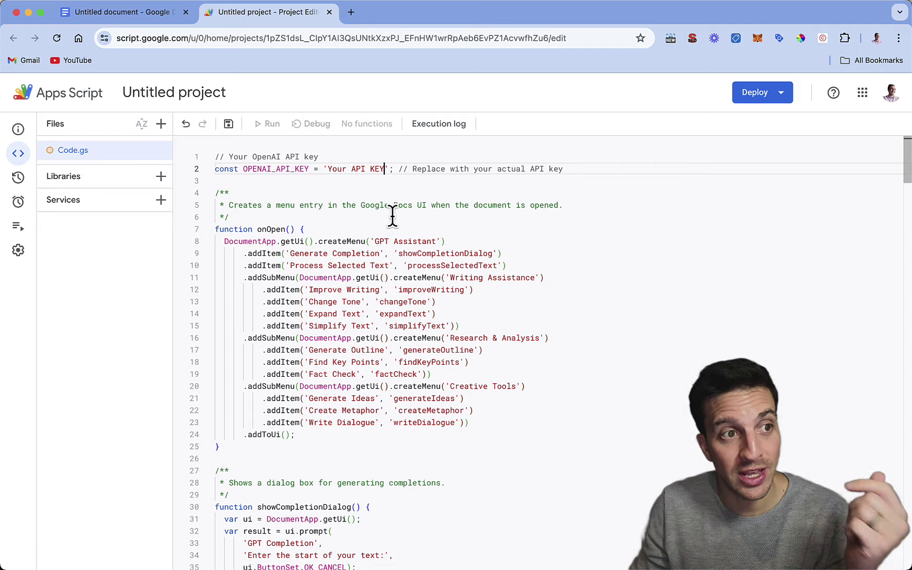
# Step: Replace the 'Your API KEY' placeholder with the OpenAI key, save the project, and return to the Untitled document
pyautogui.scroll(-20, 393, 216)
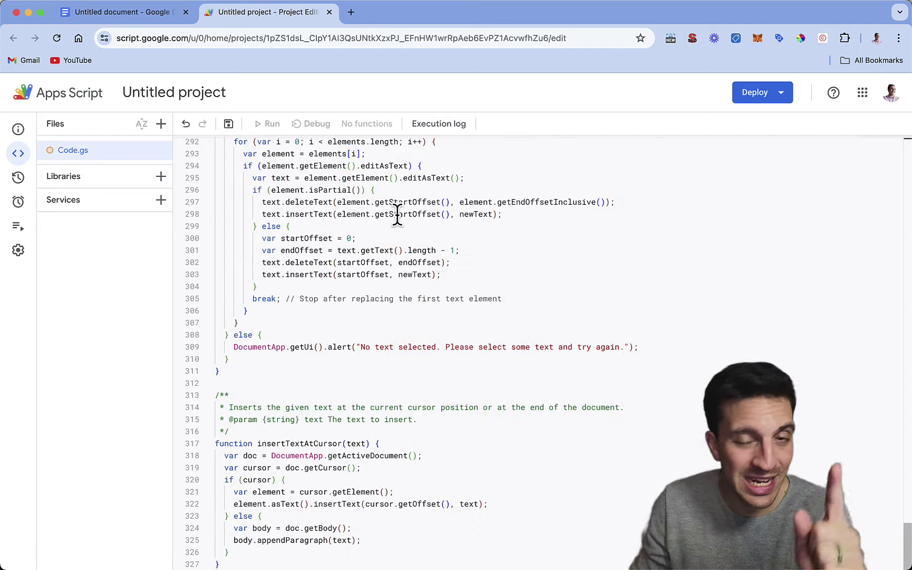
pyautogui.scroll(20, 397, 215)
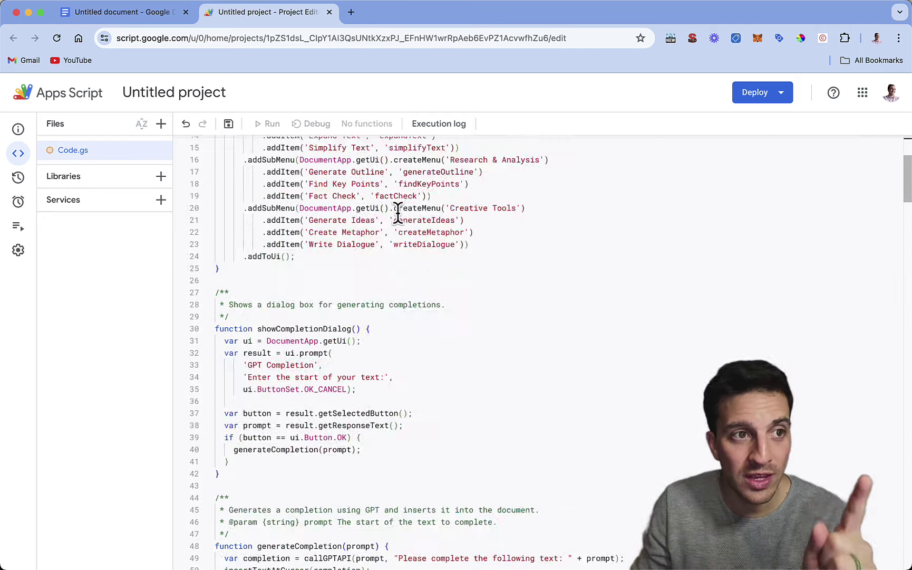
pyautogui.scroll(5, 397, 215)
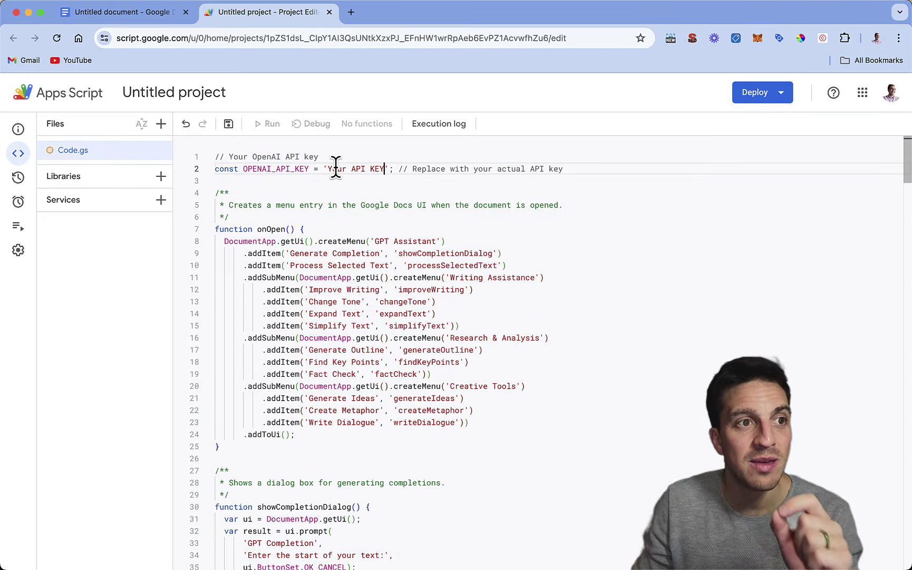
pyautogui.moveTo(328, 169); pyautogui.dragTo(388, 167)
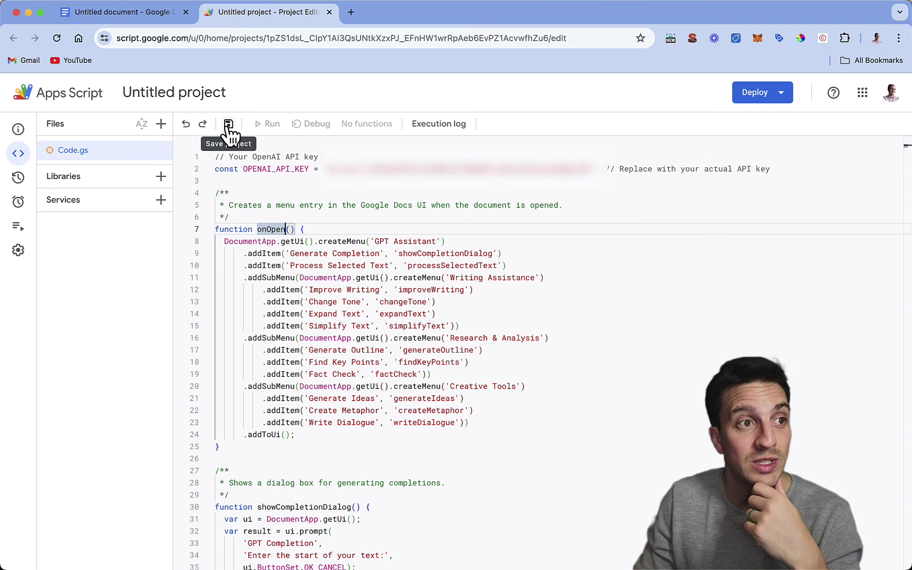
pyautogui.click(228, 126)
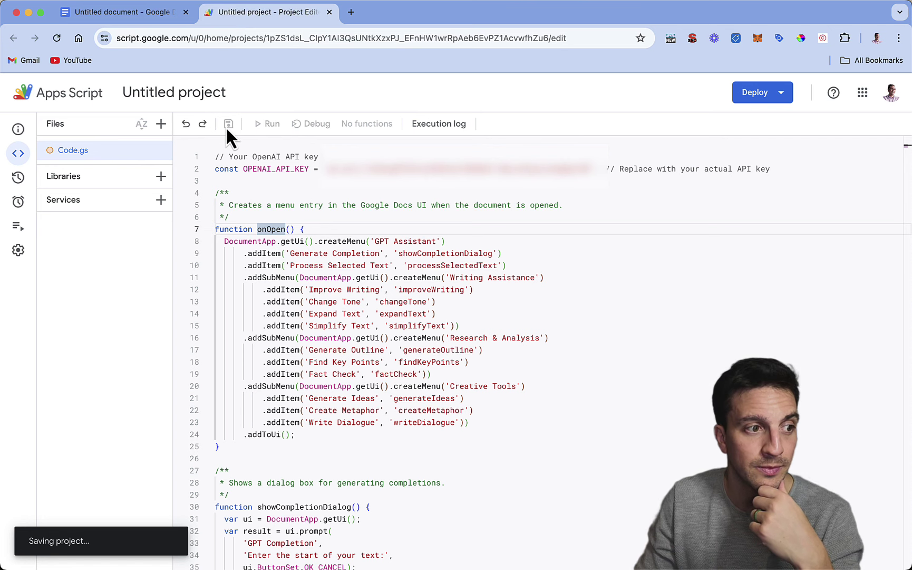
pyautogui.click(167, 21)
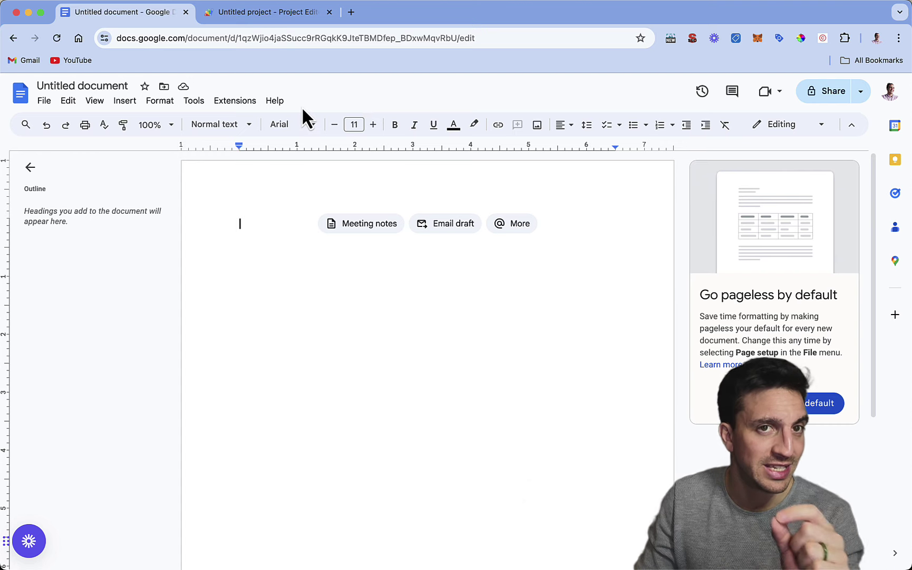
# Step: Reload the document and run GPT Assistant > Generate Completion, prompting the authorization request
pyautogui.click(56, 38)
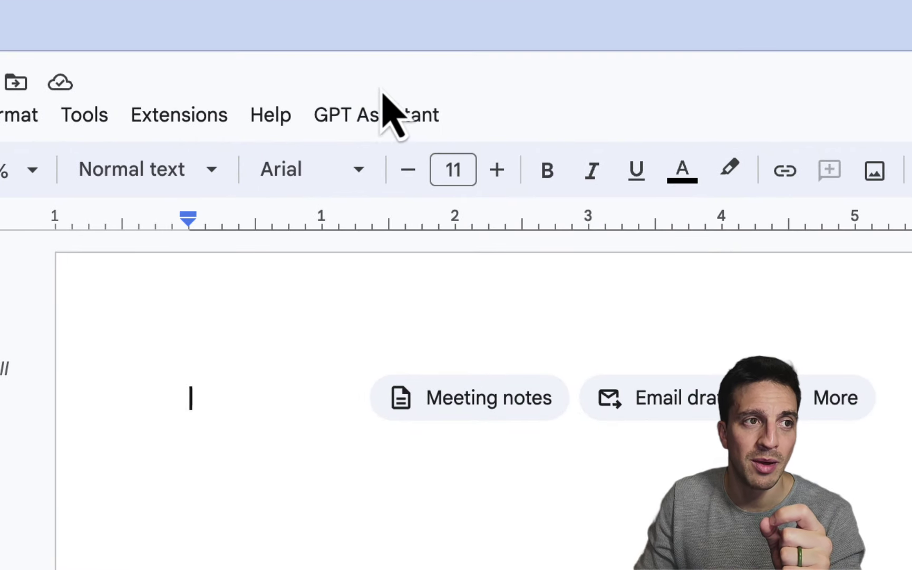
pyautogui.click(384, 129)
pyautogui.click(427, 176)
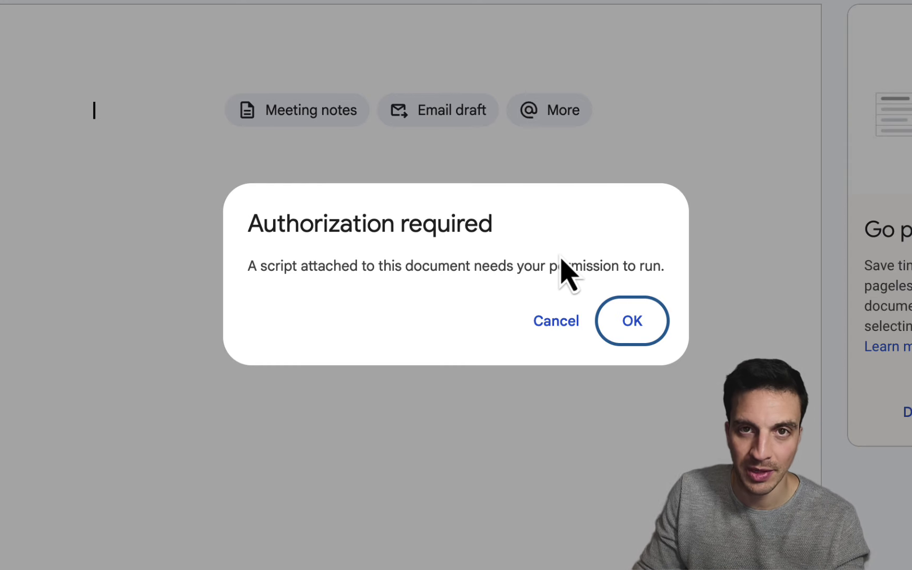
# Step: Pick the account, proceed via Advanced to 'Go to Untitled project (unsafe)', and Allow access
pyautogui.click(633, 322)
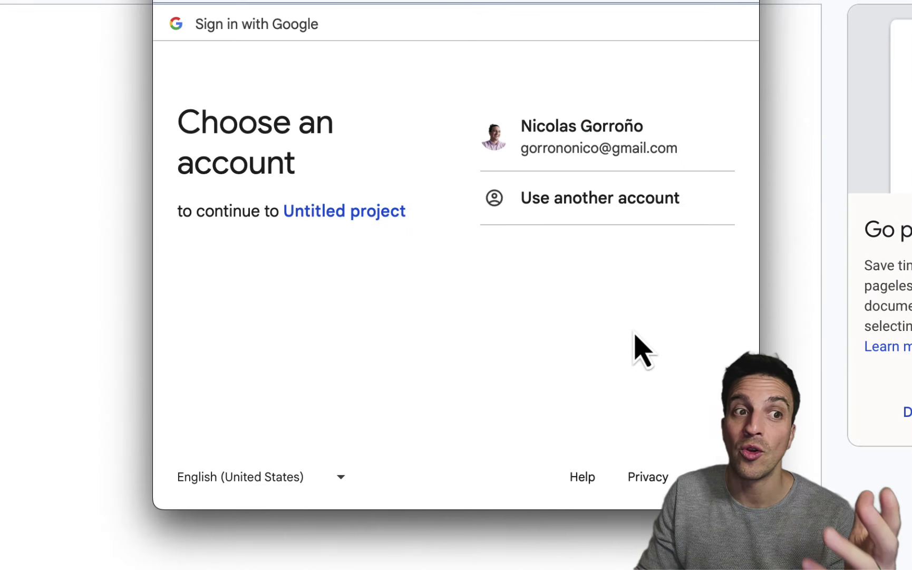
pyautogui.click(622, 146)
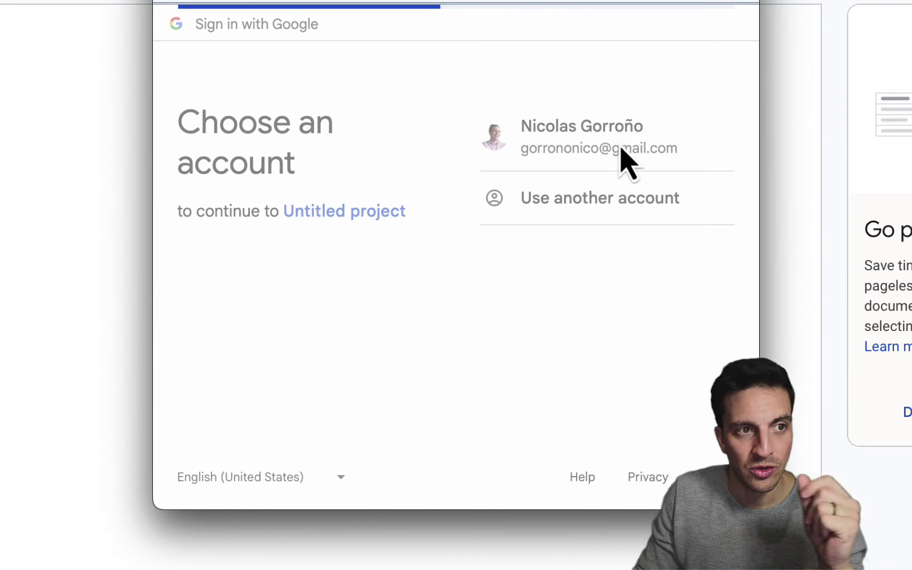
pyautogui.click(480, 366)
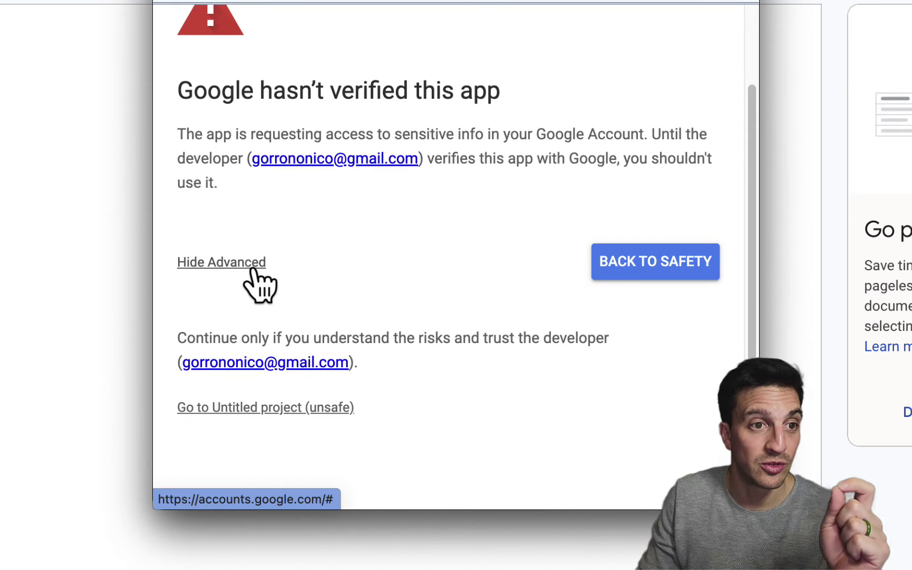
pyautogui.click(264, 411)
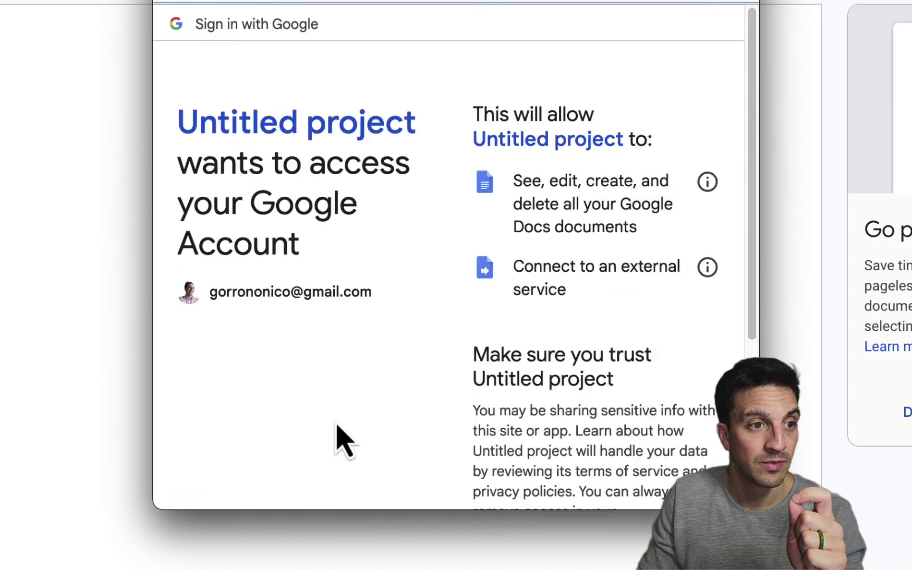
pyautogui.scroll(-5, 336, 429)
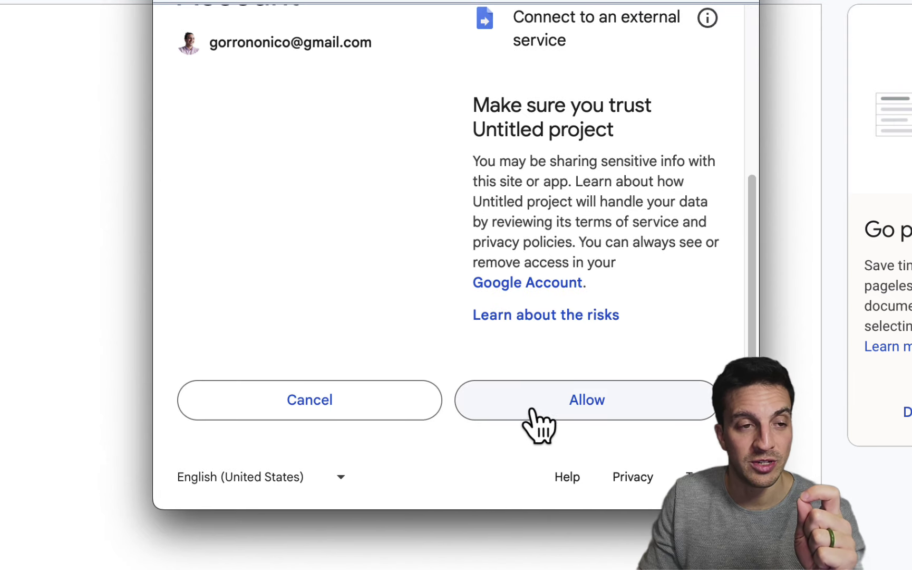
pyautogui.click(510, 410)
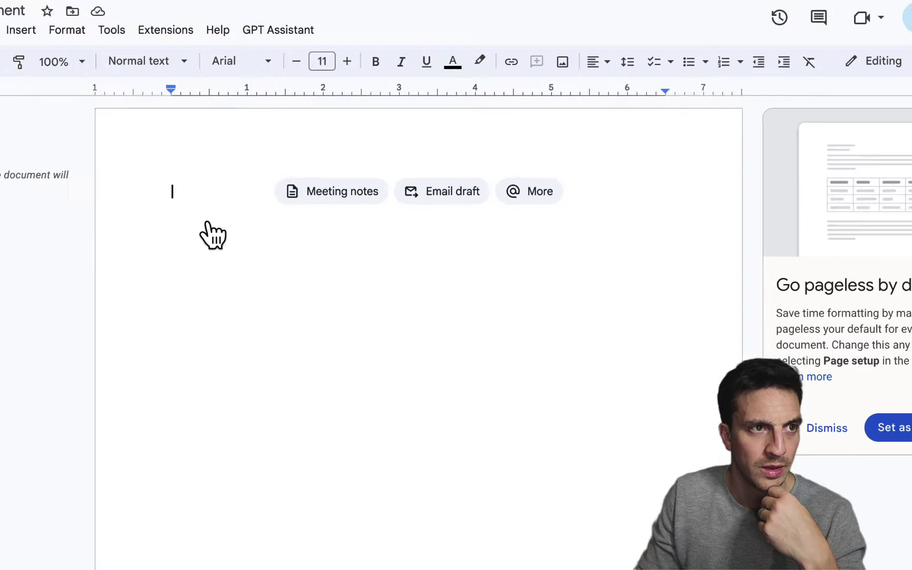
# Step: Use Generate Completion with a prompt for a 600-word blog post about Arabian horses
pyautogui.click(293, 58)
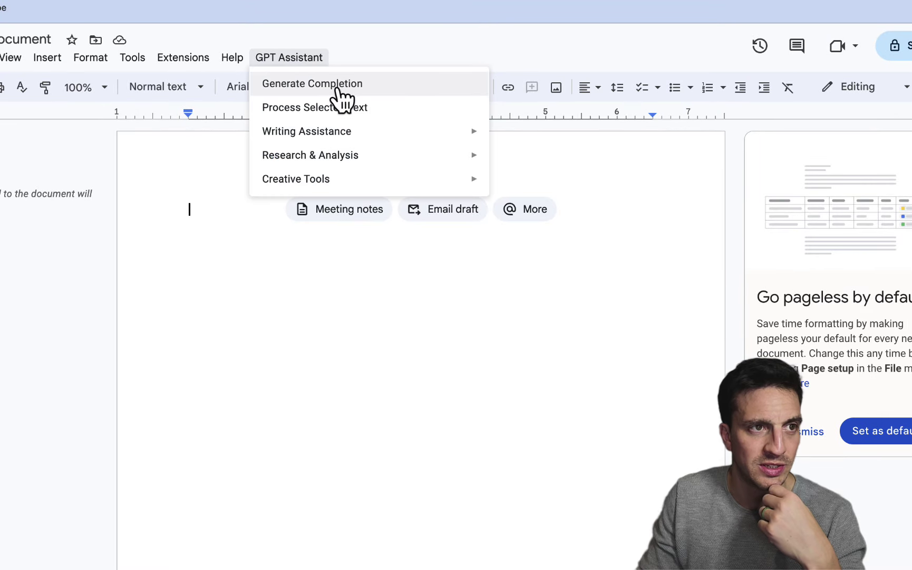
pyautogui.click(337, 85)
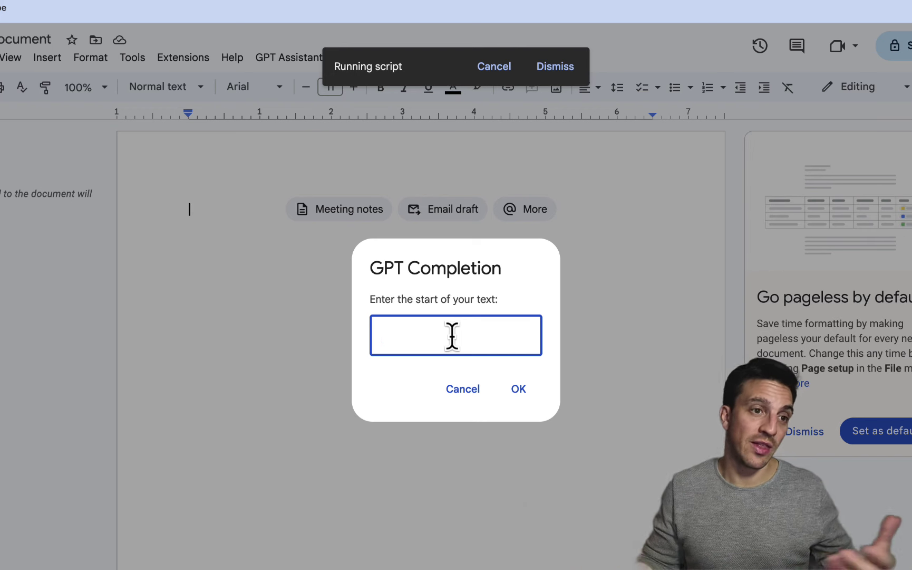
pyautogui.write('Write ablog ')
pyautogui.write('post about arabian hrose')
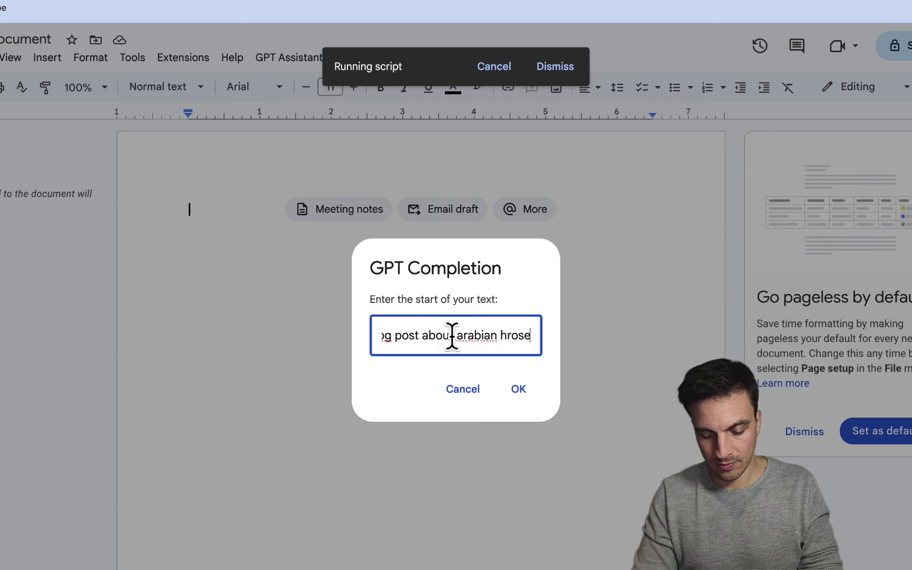
pyautogui.write('s. The blog p')
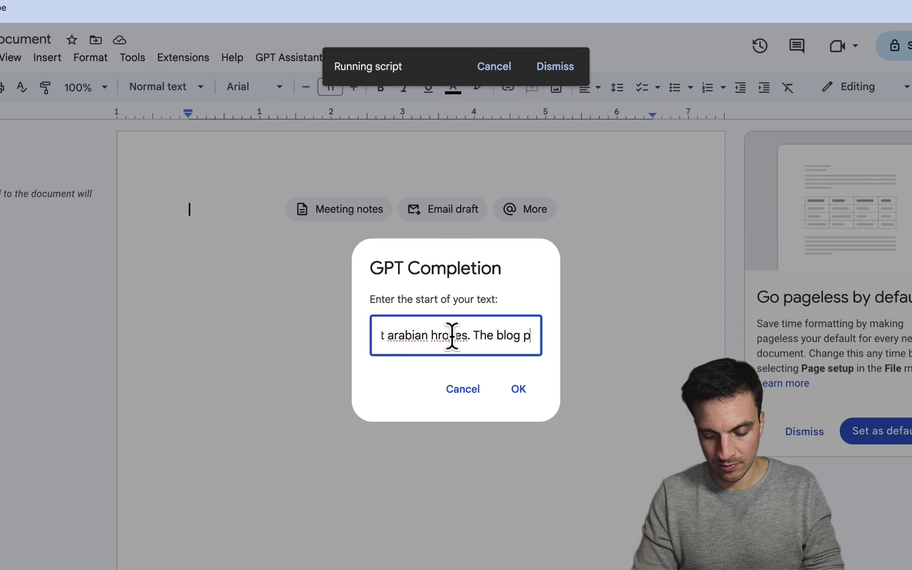
pyautogui.write('ost should be 60')
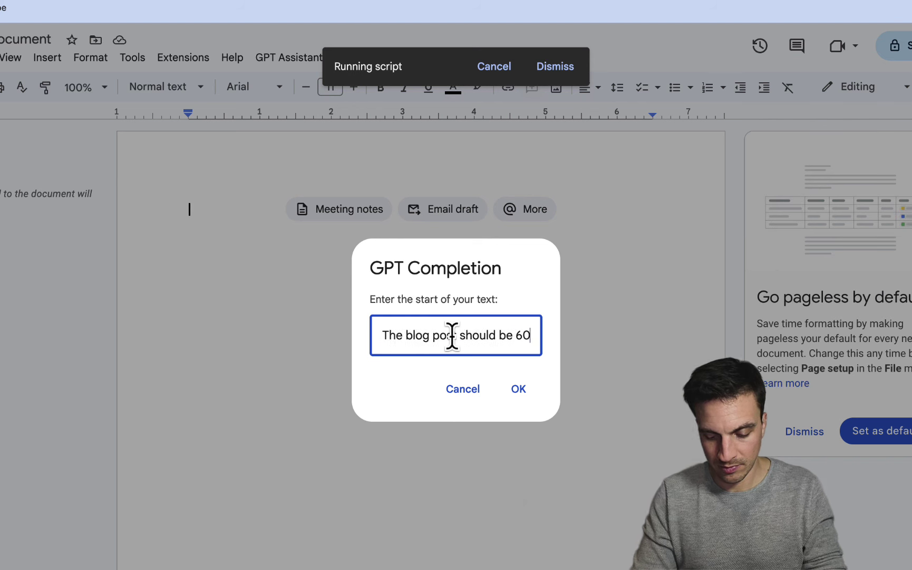
pyautogui.write('0 words')
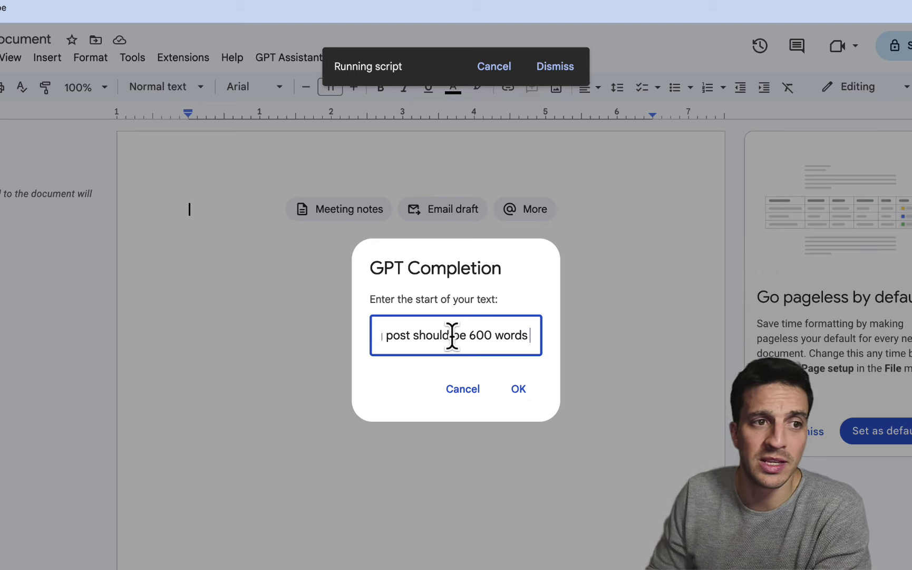
pyautogui.press('Return')
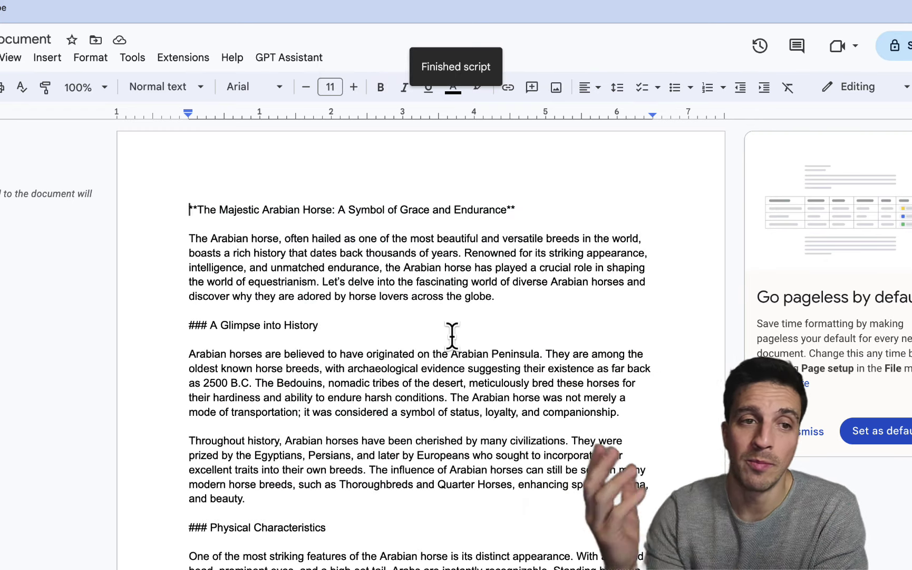
# Step: Select the post's first body paragraph and apply Writing Assistance > Change Tone with 'casual'
pyautogui.scroll(-4, 410, 517)
pyautogui.scroll(-18, 425, 467)
pyautogui.scroll(20, 432, 463)
pyautogui.moveTo(189, 239); pyautogui.dragTo(548, 312)
pyautogui.click(317, 59)
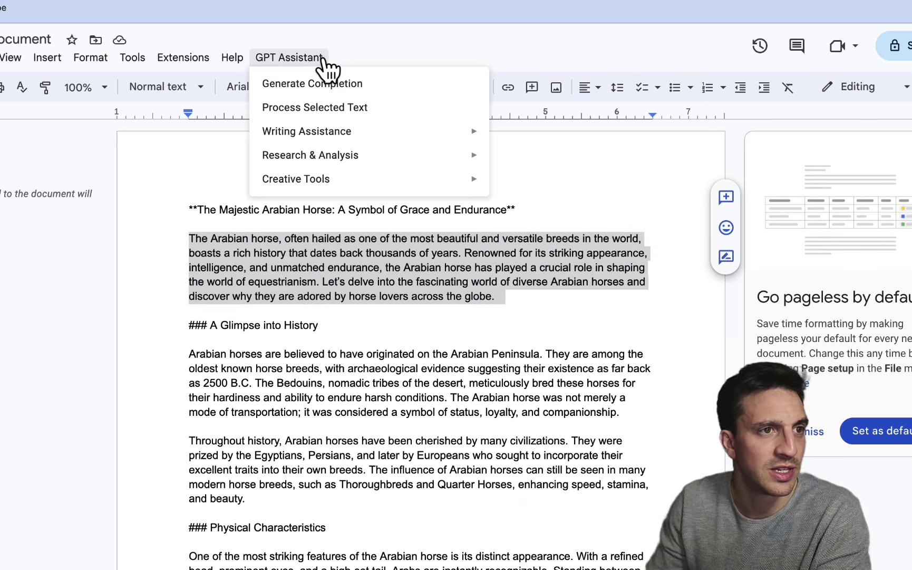
pyautogui.moveTo(392, 138)
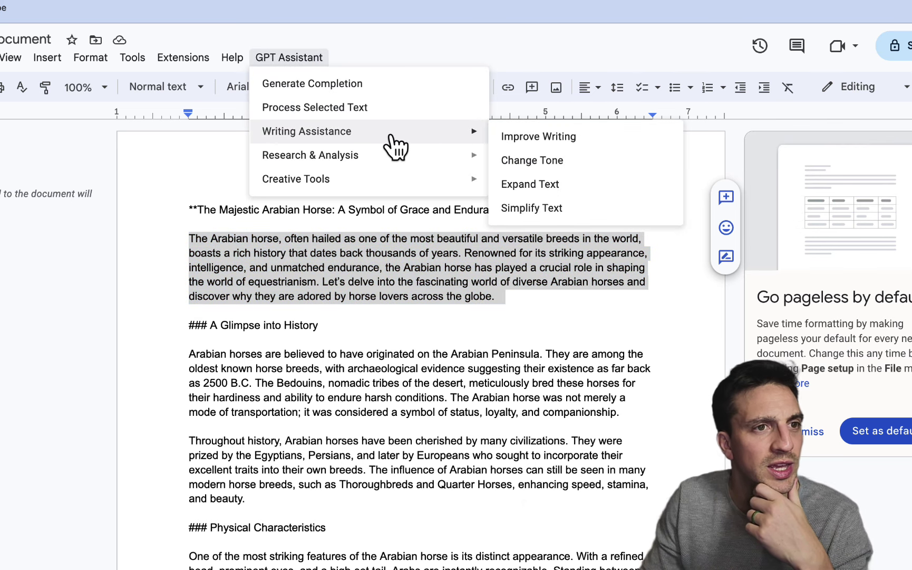
pyautogui.click(537, 159)
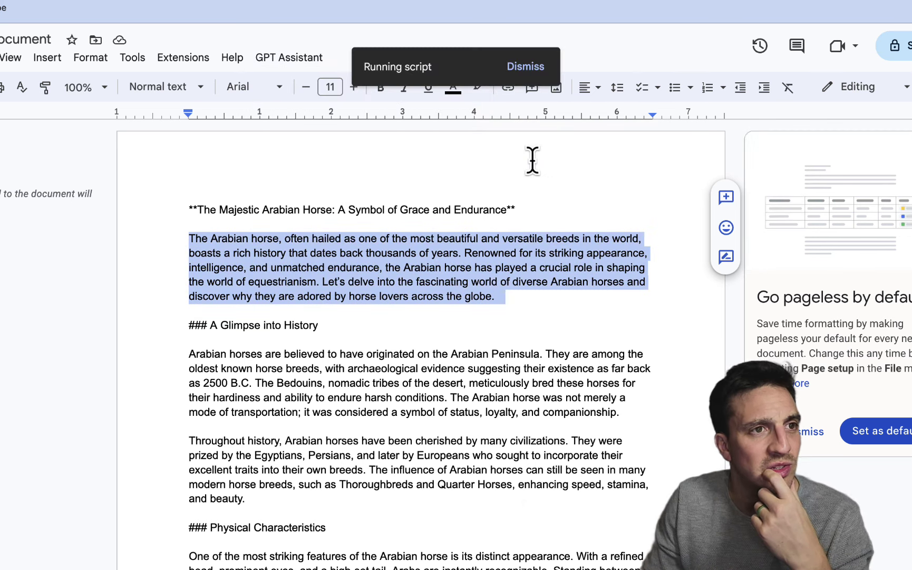
pyautogui.write('casual')
pyautogui.press('Return')
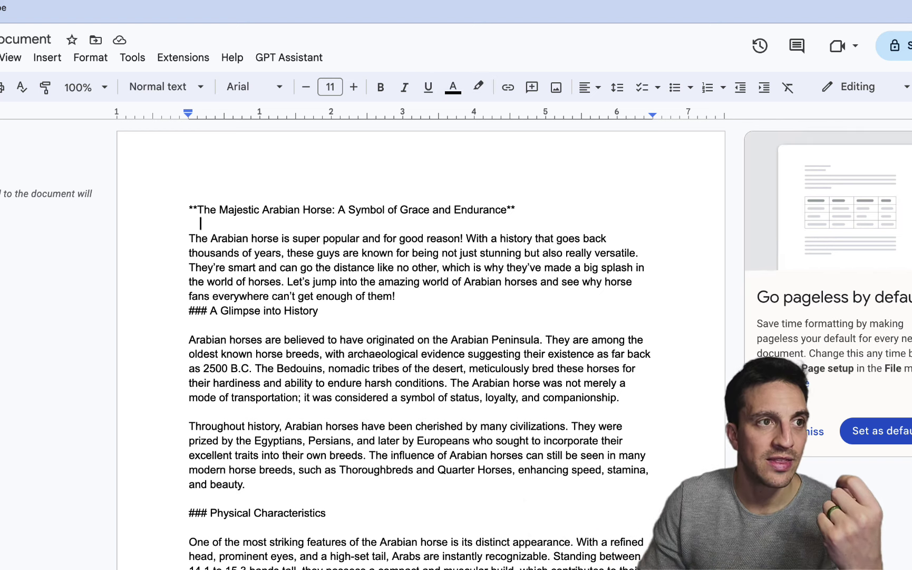
# Step: Open the document's Apps Script project via Extensions and select all the Code.gs code
pyautogui.click(195, 62)
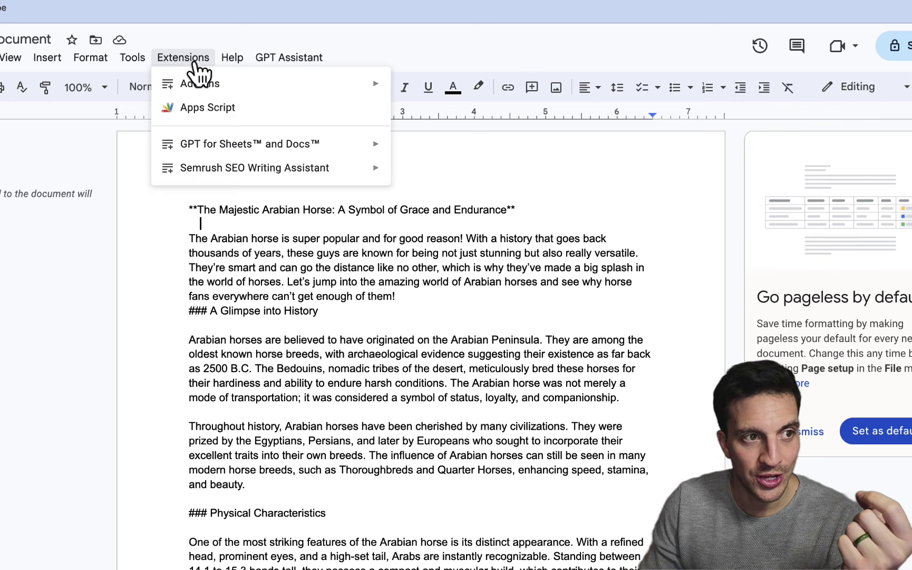
pyautogui.click(268, 109)
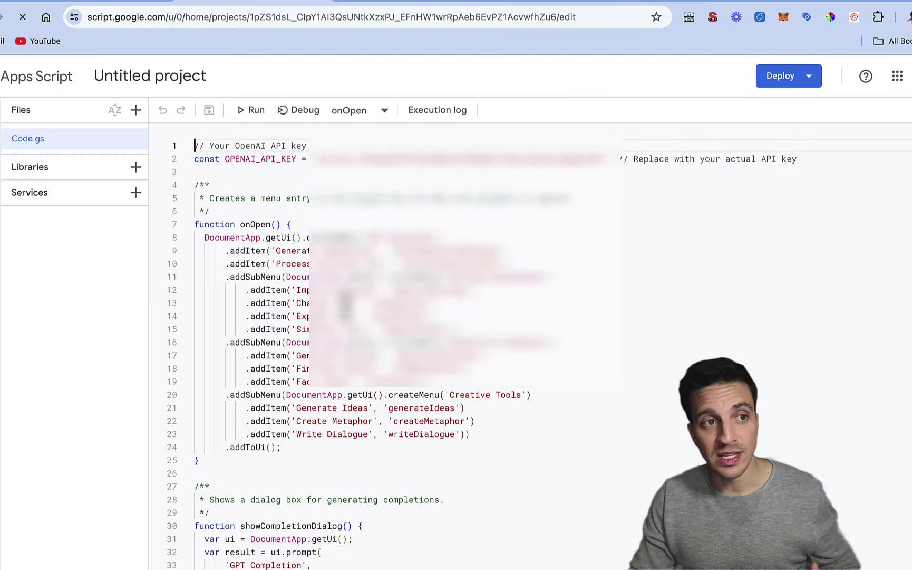
pyautogui.hotkey('ctrl', 'a')
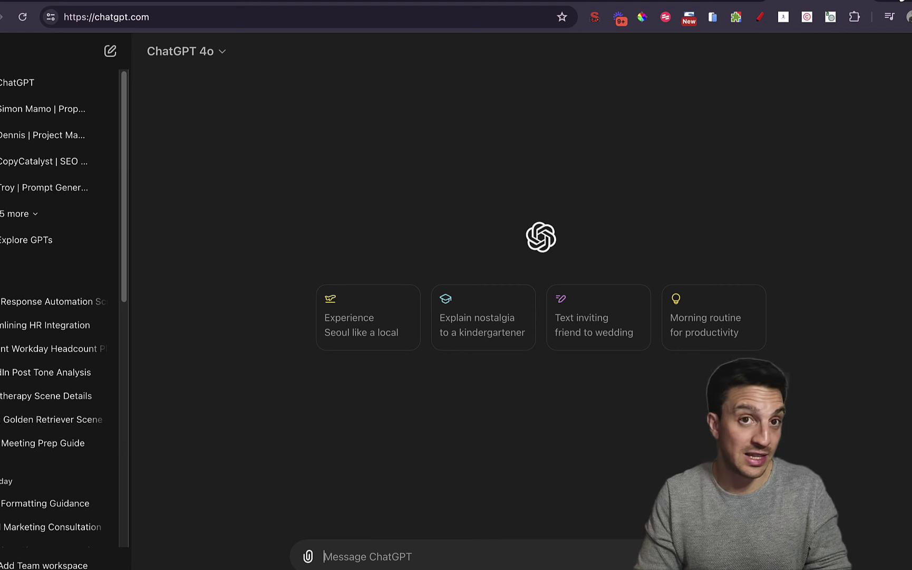
# Step: Send ChatGPT 'Understand the following script:' followed by the pasted Code.gs code
pyautogui.write('Understand the following script:')
pyautogui.hotkey('shift', 'Return')
pyautogui.hotkey('ctrl', 'v')
pyautogui.press('Return')
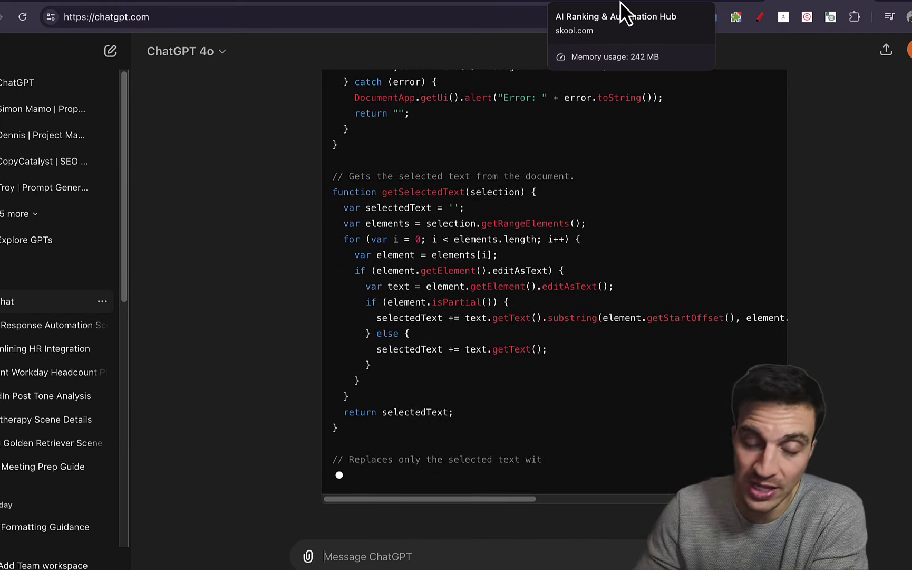
# Step: Open the AI-Powered SEO Masterclass course in the AI Ranking & Automation Hub and scroll to its resources
pyautogui.click(620, 1)
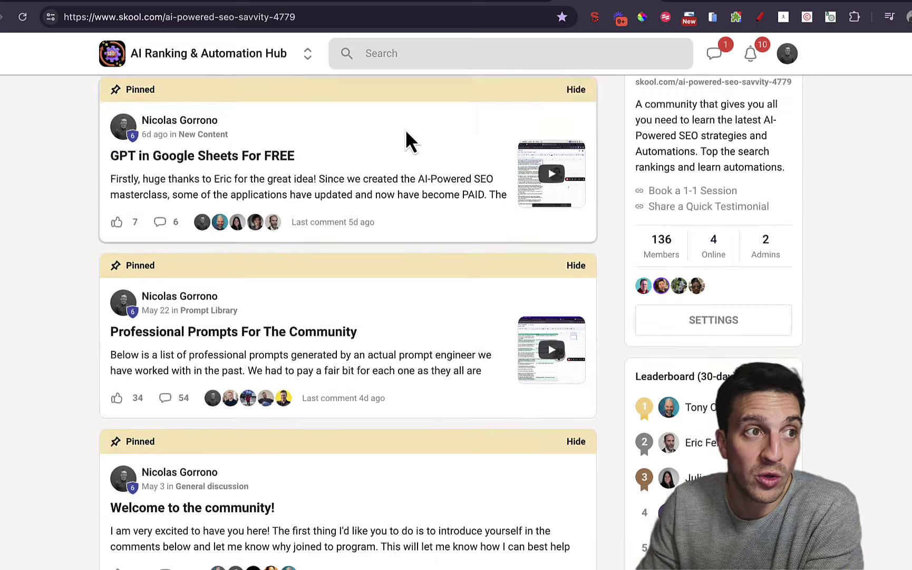
pyautogui.scroll(1, 422, 138)
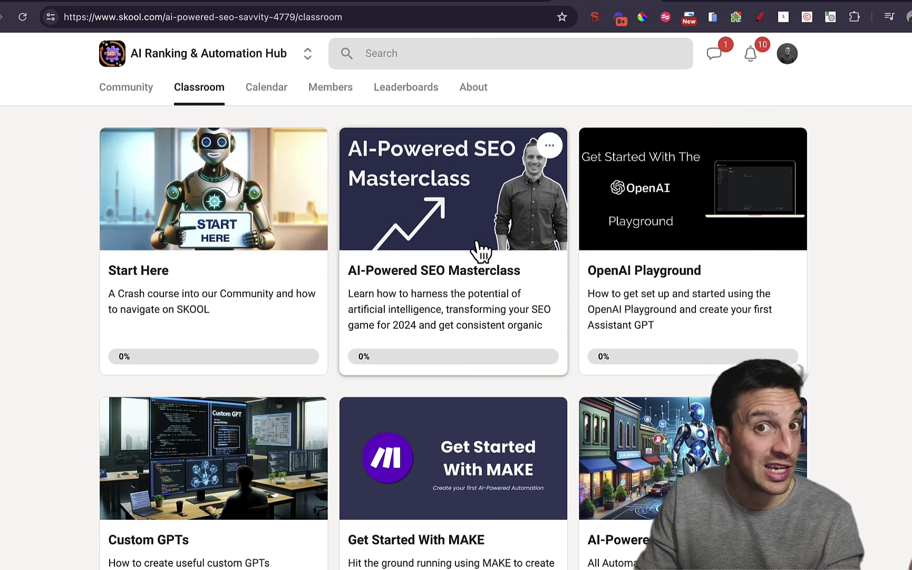
pyautogui.click(481, 252)
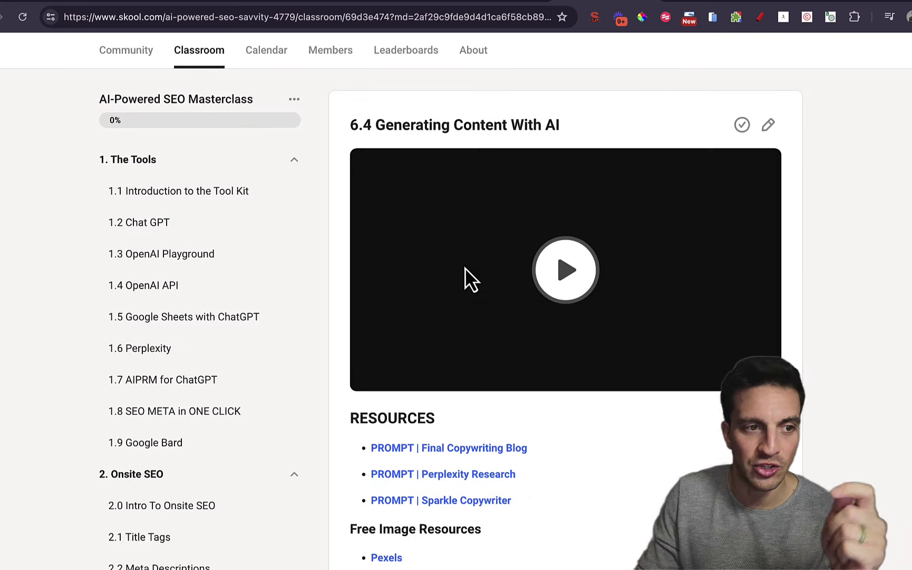
pyautogui.scroll(-4, 464, 266)
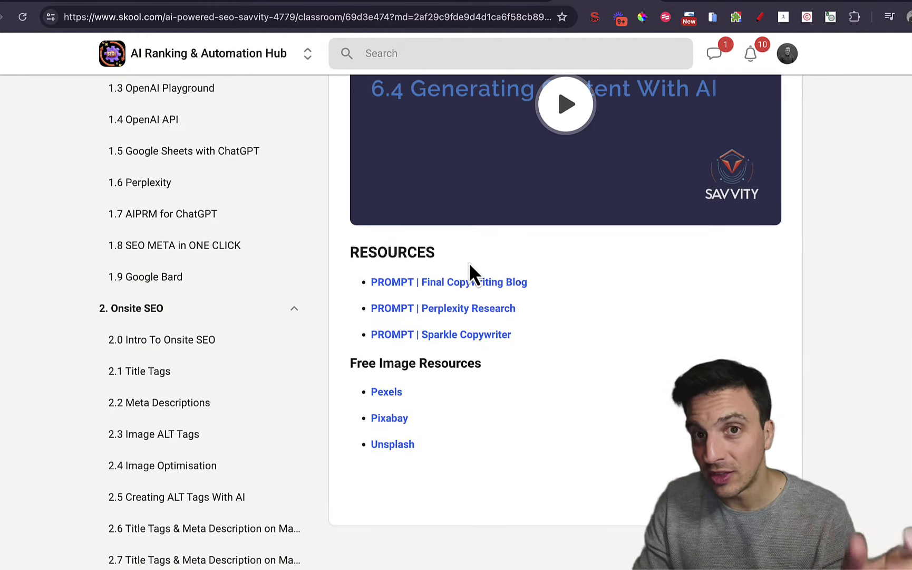